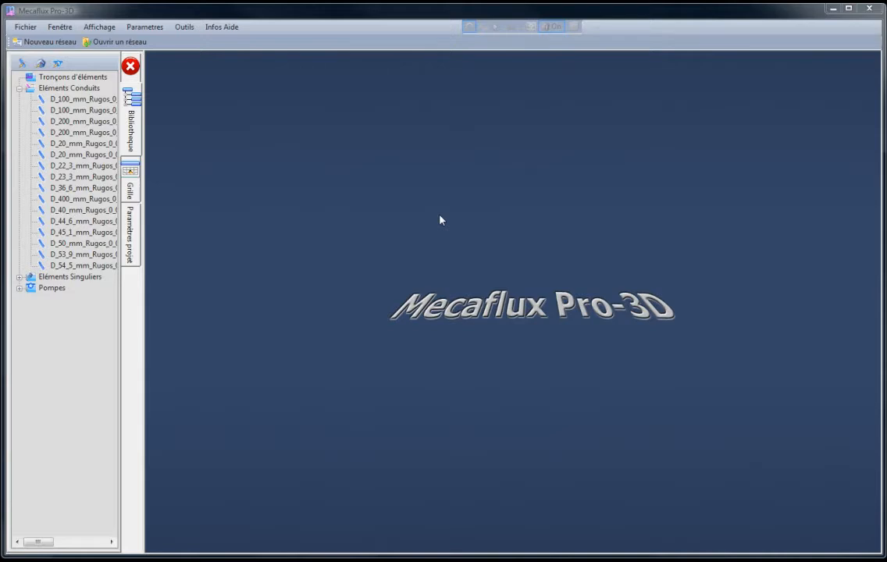
- Create a new network and expand the library's singular elements, pumps and VML VMLC VMLD pump series
{"action": "left_click", "coordinate": [36, 46]}
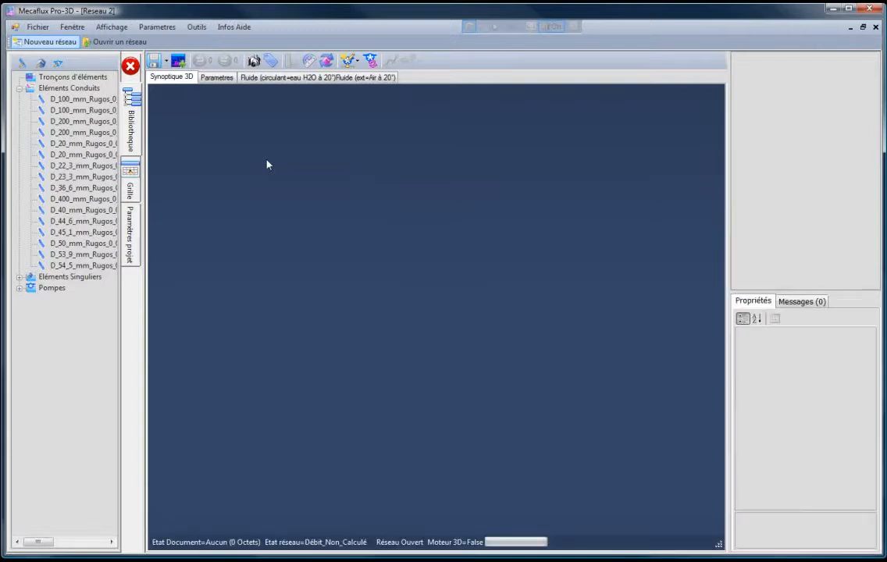
{"action": "left_click_drag", "start_coordinate": [450, 386], "coordinate": [387, 381]}
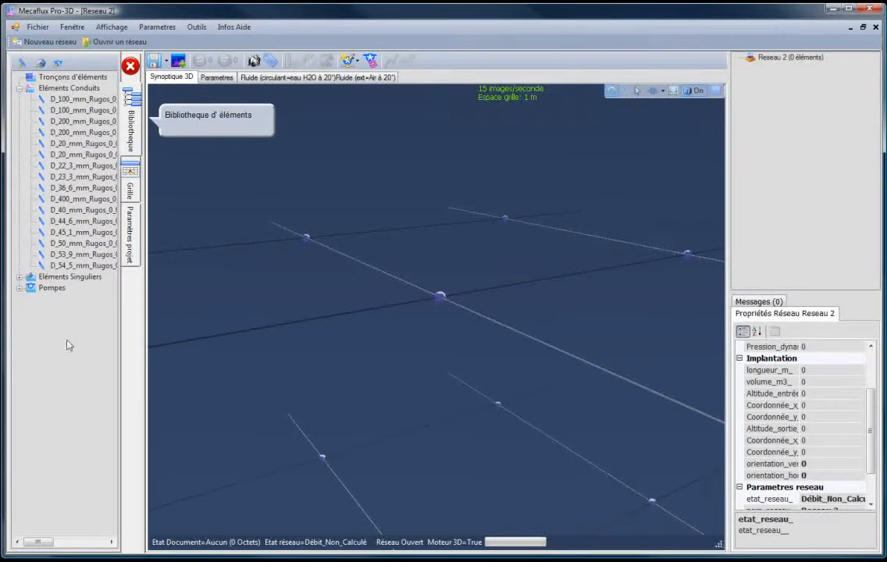
{"action": "left_click", "coordinate": [20, 90]}
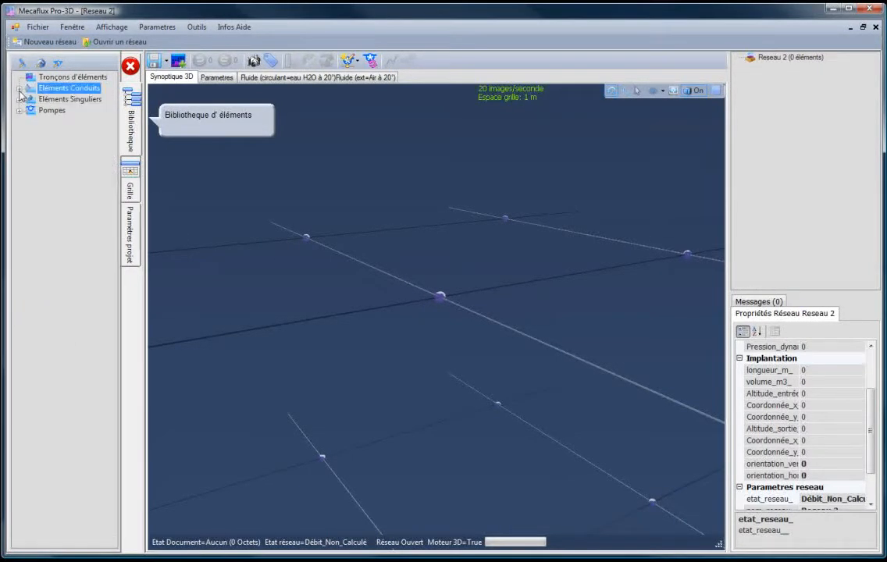
{"action": "left_click", "coordinate": [19, 91]}
{"action": "left_click", "coordinate": [20, 277]}
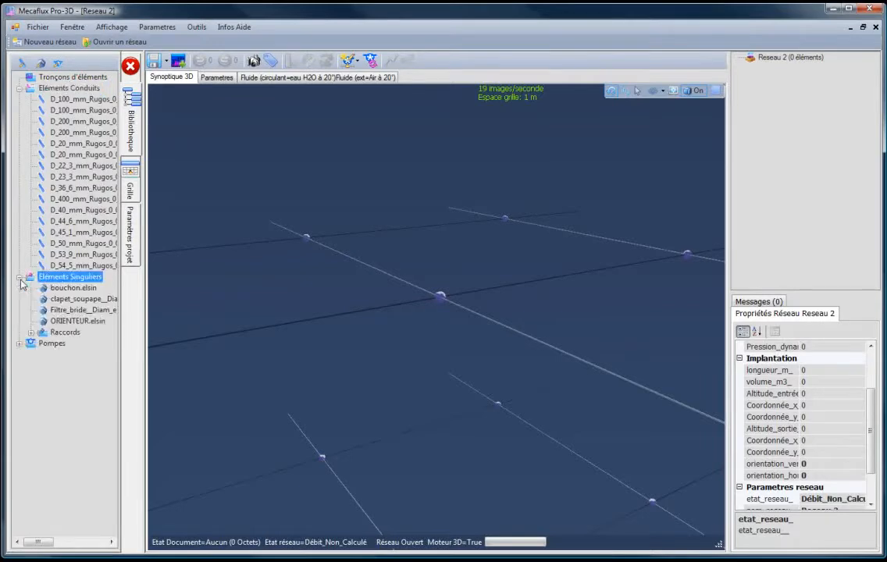
{"action": "left_click", "coordinate": [19, 344]}
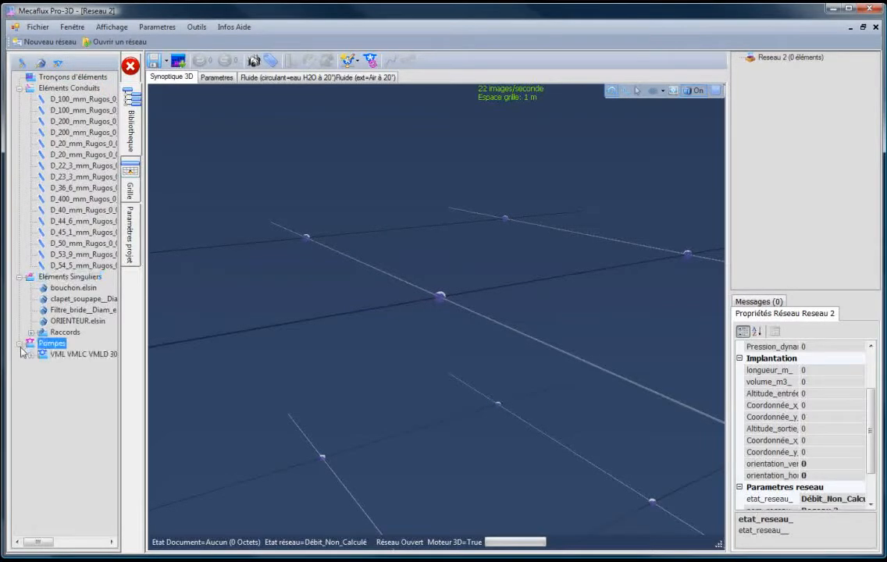
{"action": "left_click", "coordinate": [31, 355]}
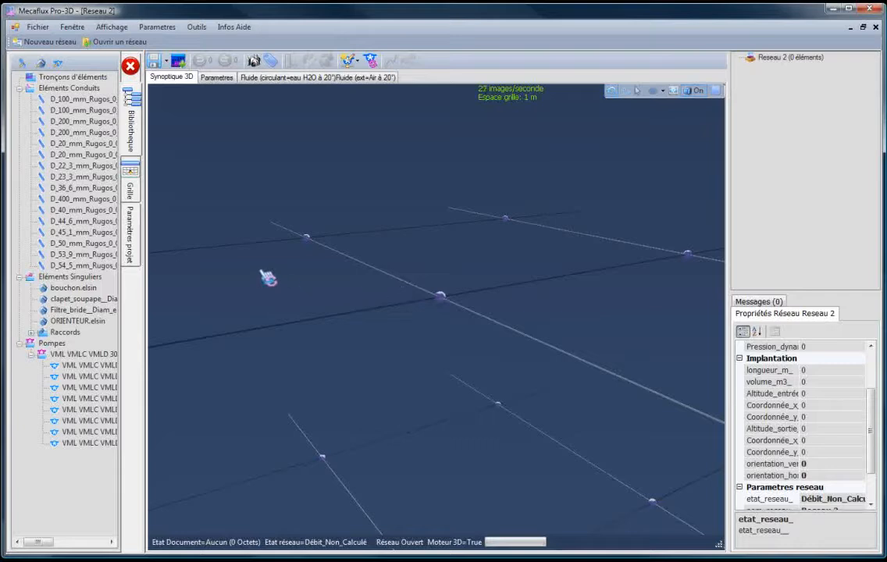
{"action": "left_click_drag", "start_coordinate": [286, 325], "coordinate": [349, 330]}
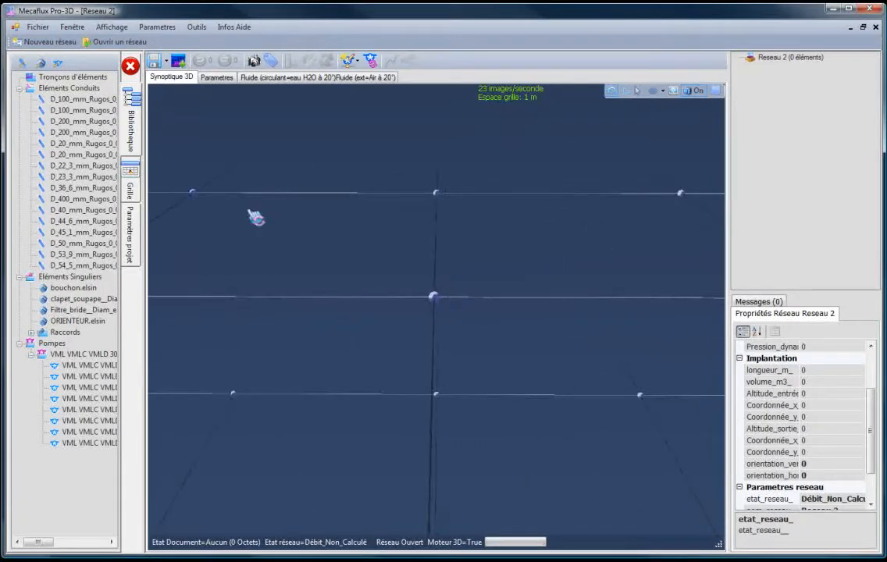
- Insert the PVC conduit D_100_mm_Rugos_0_016_mm from the library at the central grid point of the network
{"action": "left_click", "coordinate": [67, 105]}
{"action": "left_click", "coordinate": [53, 103]}
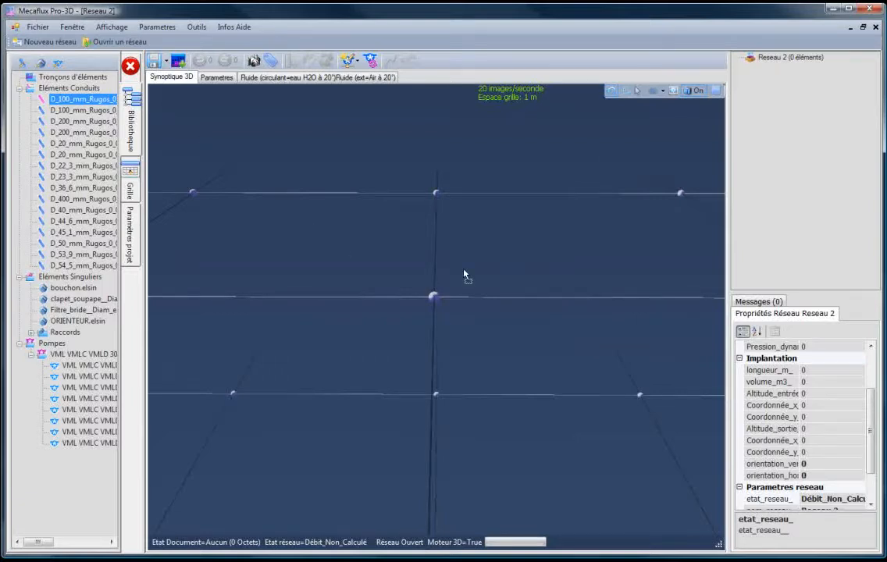
{"action": "left_click_drag", "start_coordinate": [464, 271], "coordinate": [465, 273]}
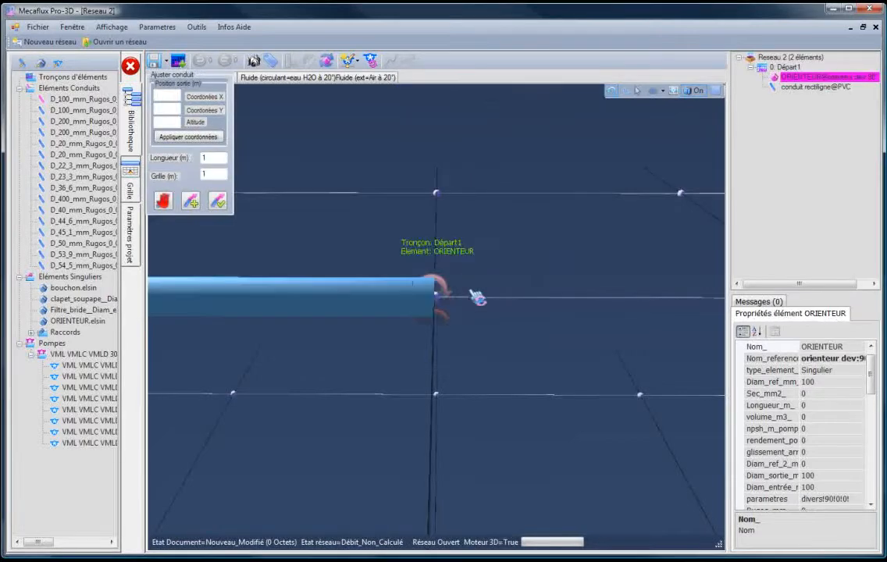
{"action": "mouse_move", "coordinate": [495, 322]}
{"action": "left_mouse_down"}
{"action": "mouse_move", "coordinate": [468, 346]}
{"action": "mouse_move", "coordinate": [456, 332]}
{"action": "mouse_move", "coordinate": [481, 323]}
{"action": "mouse_move", "coordinate": [481, 333]}
{"action": "mouse_move", "coordinate": [535, 337]}
{"action": "mouse_move", "coordinate": [481, 326]}
{"action": "left_mouse_up"}
{"action": "scroll", "coordinate": [467, 347], "scroll_direction": "down", "scroll_amount": 5}
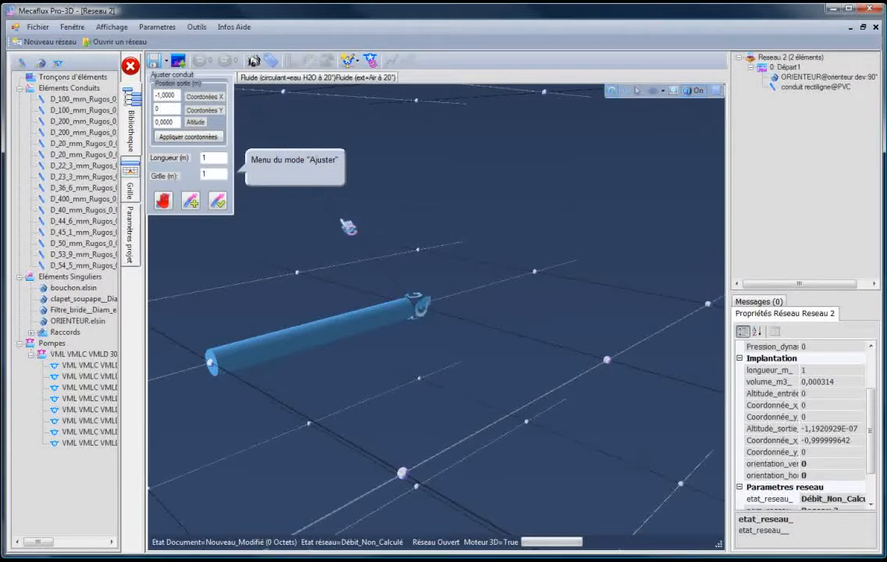
- Try the conduit outlet at XY grid points (0, 1), (1, 1), (2, 0) and (1, 0), then at X 1.25 m, all at altitude 0
{"action": "left_click", "coordinate": [301, 274]}
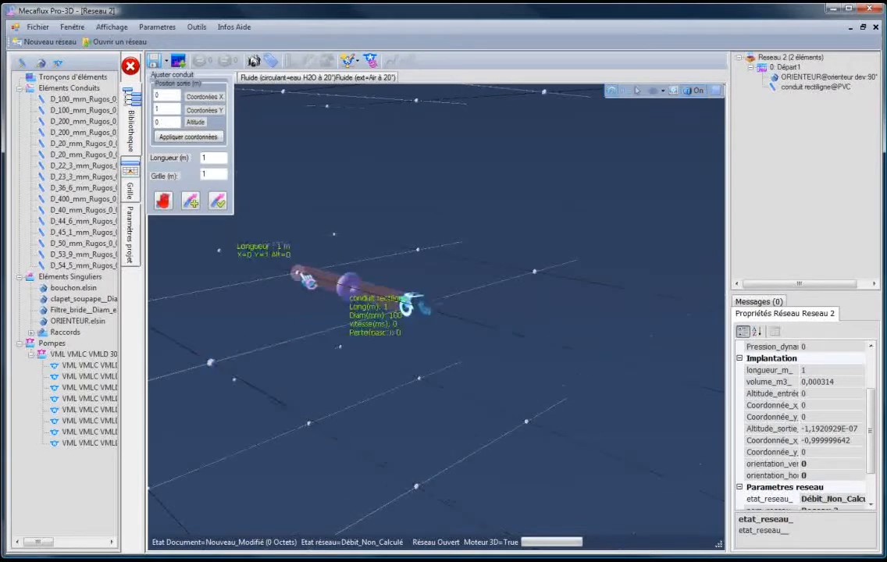
{"action": "left_click", "coordinate": [418, 253]}
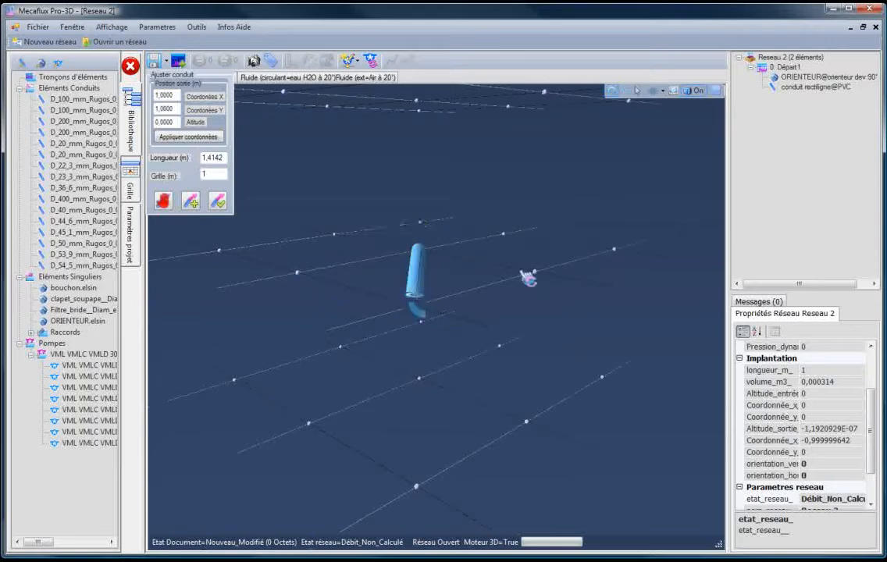
{"action": "left_click", "coordinate": [616, 251]}
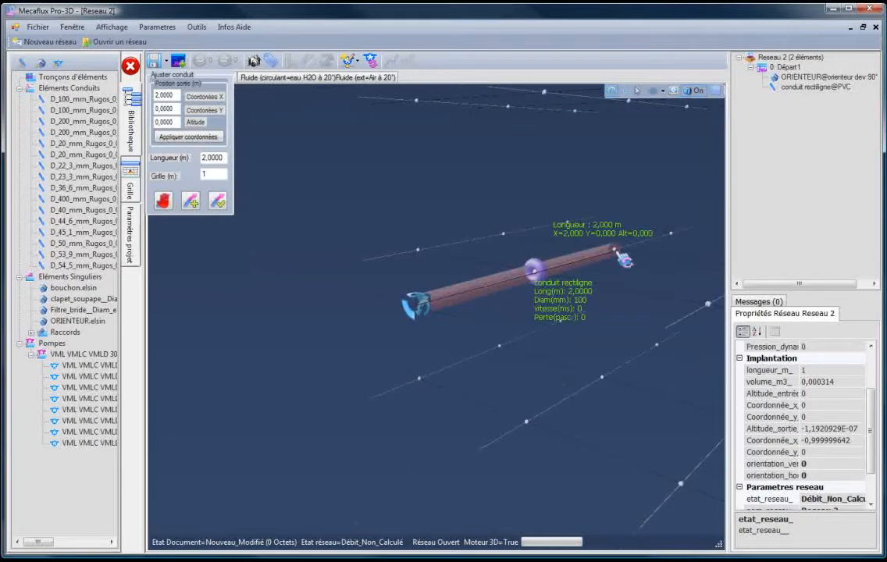
{"action": "left_click", "coordinate": [537, 277]}
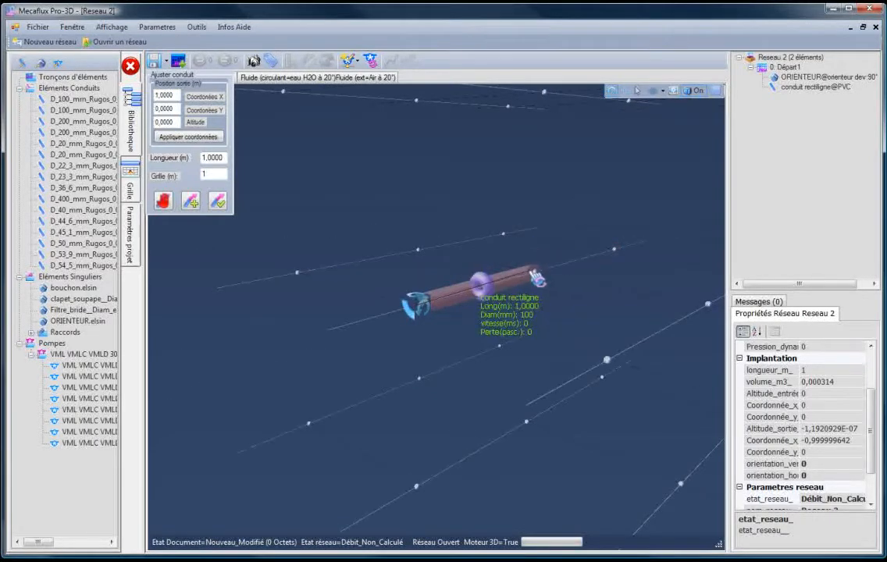
{"action": "left_click_drag", "start_coordinate": [537, 278], "coordinate": [568, 275]}
{"action": "left_click", "coordinate": [421, 309]}
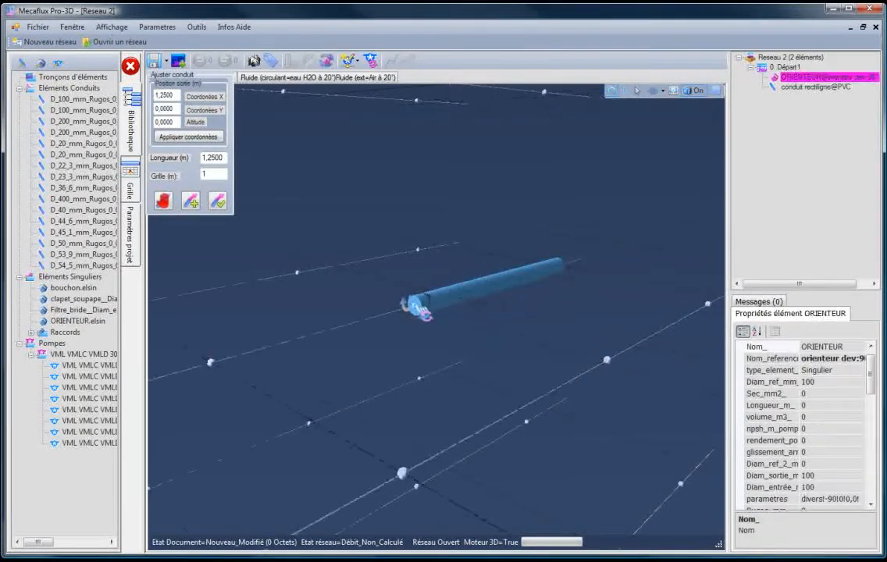
- Try extending the conduit along the Y axis, placing its outlet at Y 1 m, 2 m and 4 m
{"action": "left_click_drag", "start_coordinate": [309, 284], "coordinate": [287, 300]}
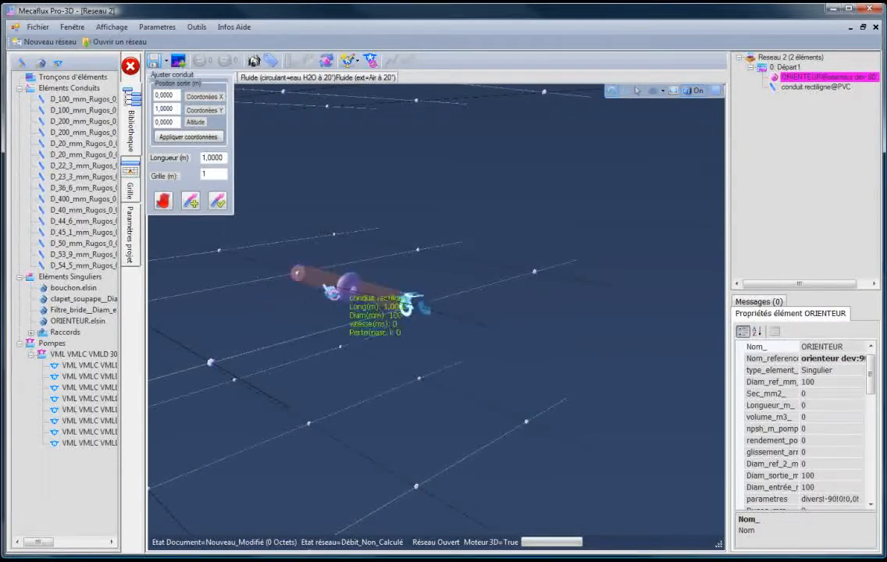
{"action": "scroll", "coordinate": [262, 305], "scroll_direction": "down", "scroll_amount": 1}
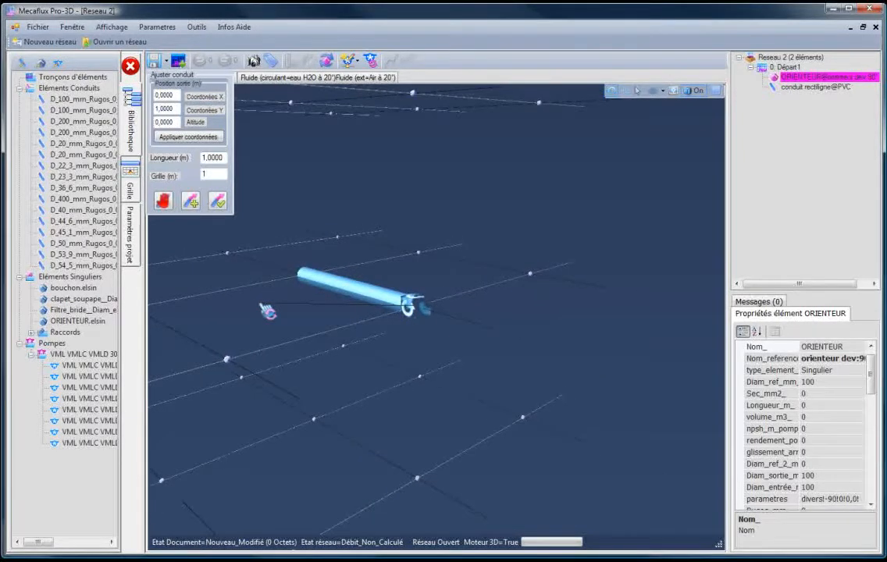
{"action": "left_click_drag", "start_coordinate": [267, 312], "coordinate": [233, 264]}
{"action": "scroll", "coordinate": [227, 280], "scroll_direction": "down", "scroll_amount": 5}
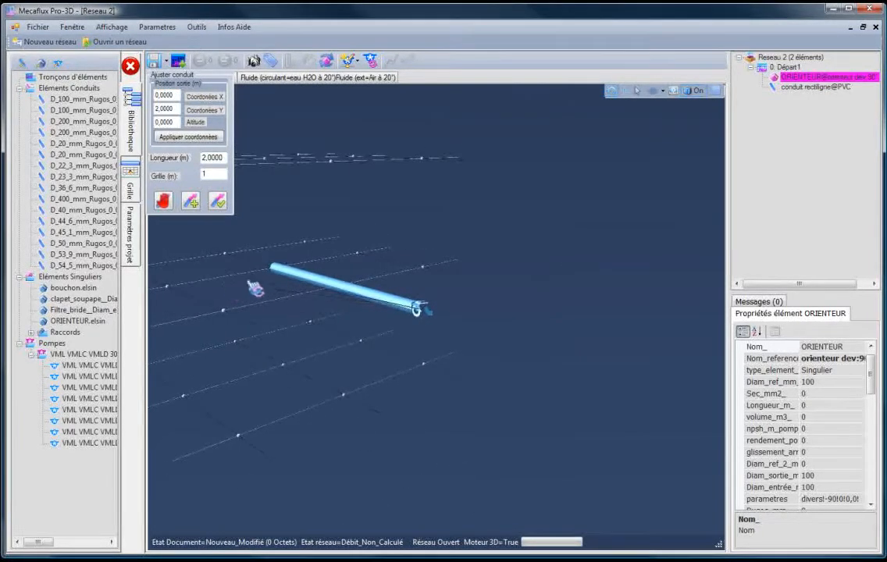
{"action": "left_click_drag", "start_coordinate": [230, 266], "coordinate": [203, 266]}
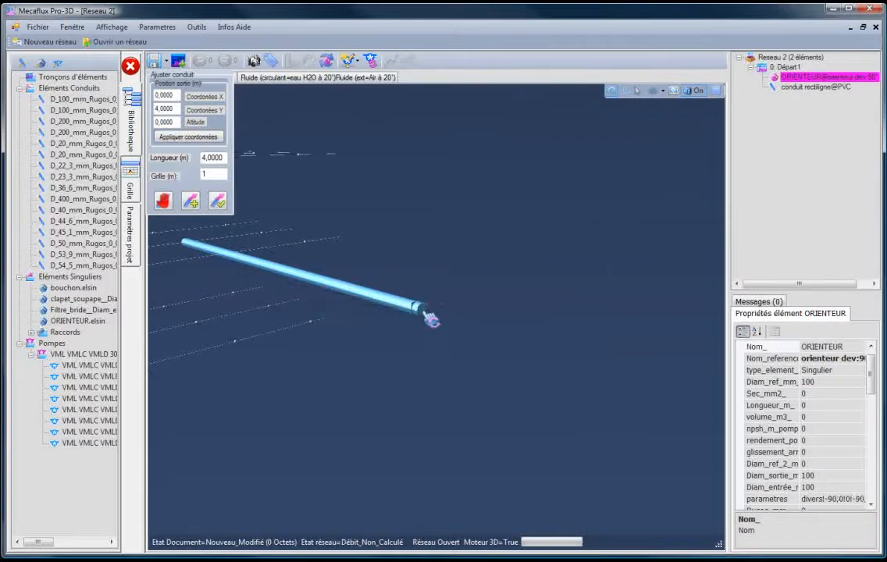
- Try the conduit outlet at X 1 and 2 m on the ground plane, then at X 2, 1, 0 and -1 m at altitude 1 m
{"action": "left_click", "coordinate": [423, 312]}
{"action": "left_click", "coordinate": [508, 287]}
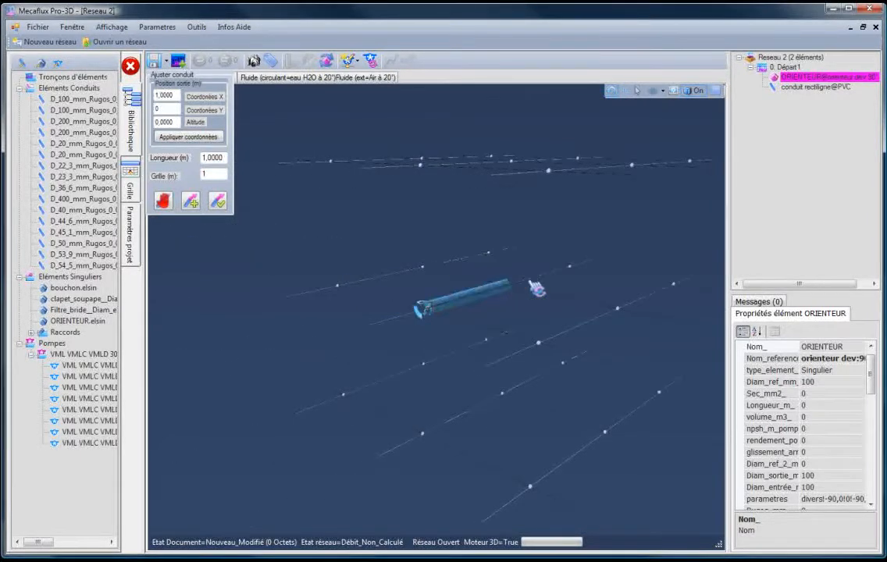
{"action": "left_click", "coordinate": [573, 266]}
{"action": "left_click", "coordinate": [578, 160]}
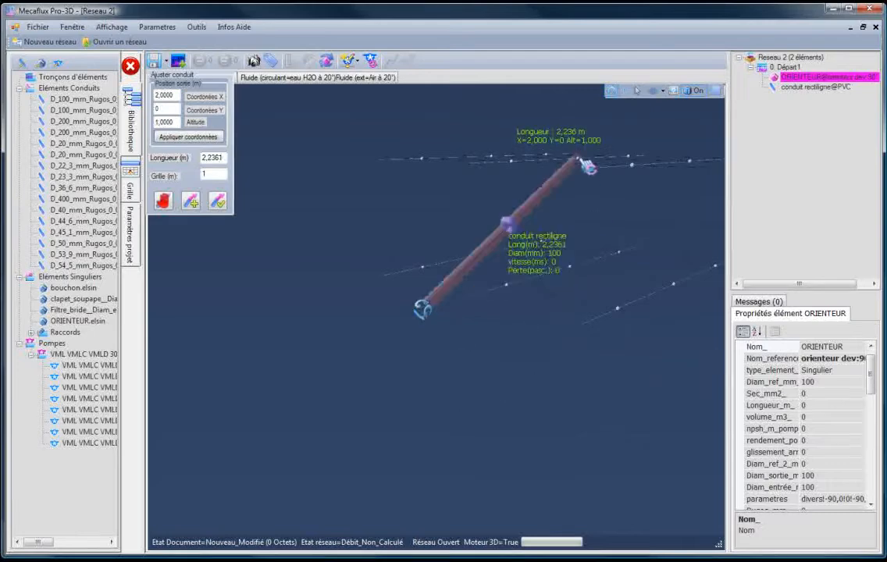
{"action": "left_click", "coordinate": [511, 163]}
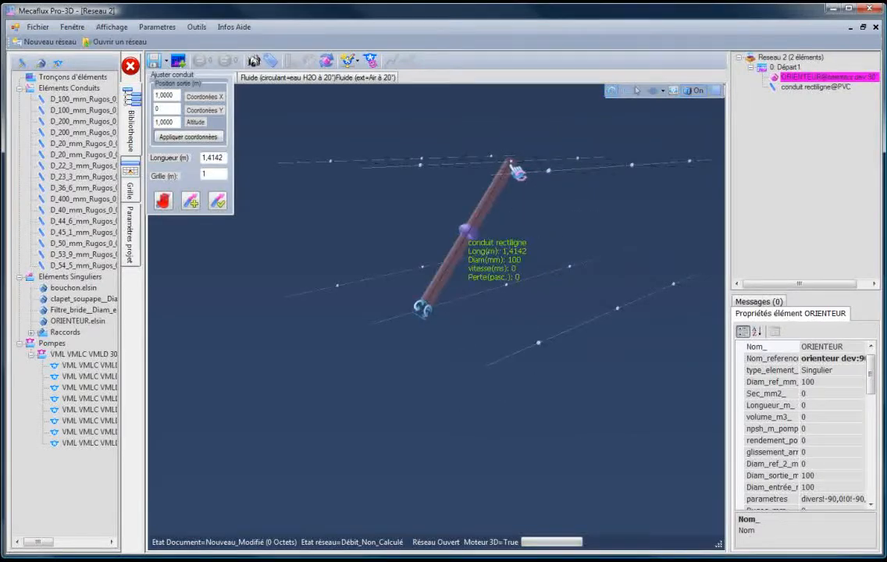
{"action": "left_click", "coordinate": [420, 165]}
{"action": "left_click", "coordinate": [289, 173]}
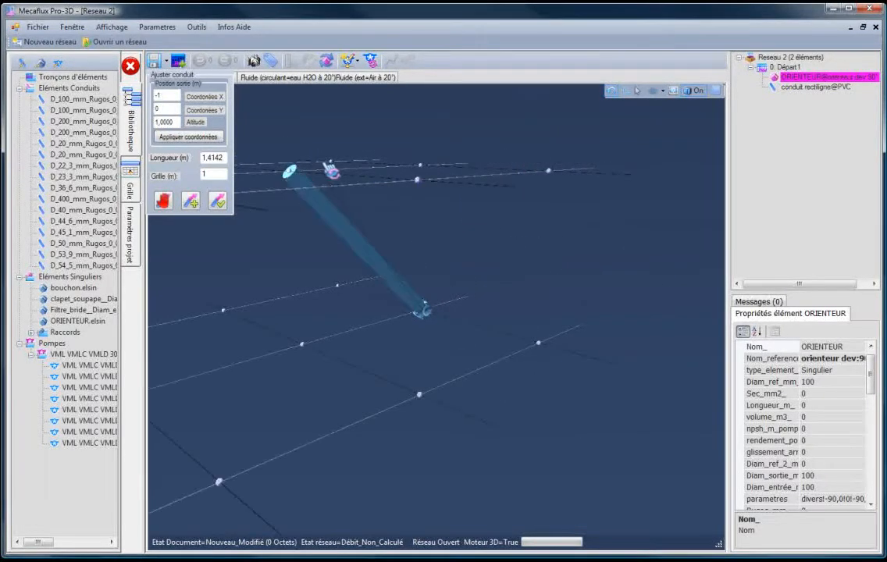
{"action": "left_click", "coordinate": [422, 167]}
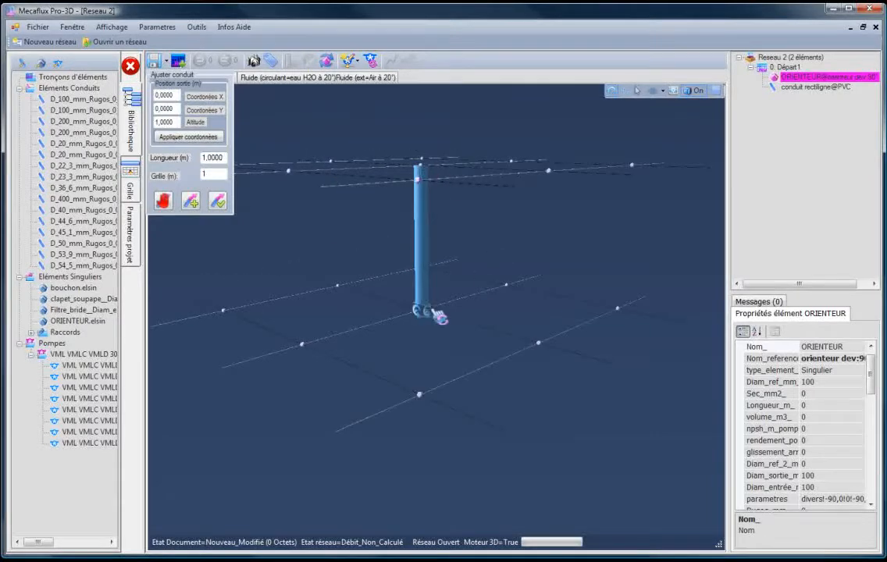
- Place the conduit outlet at X 1, Y 0, altitude 0 for a 1 m length and validate the adjustment
{"action": "left_click", "coordinate": [512, 292]}
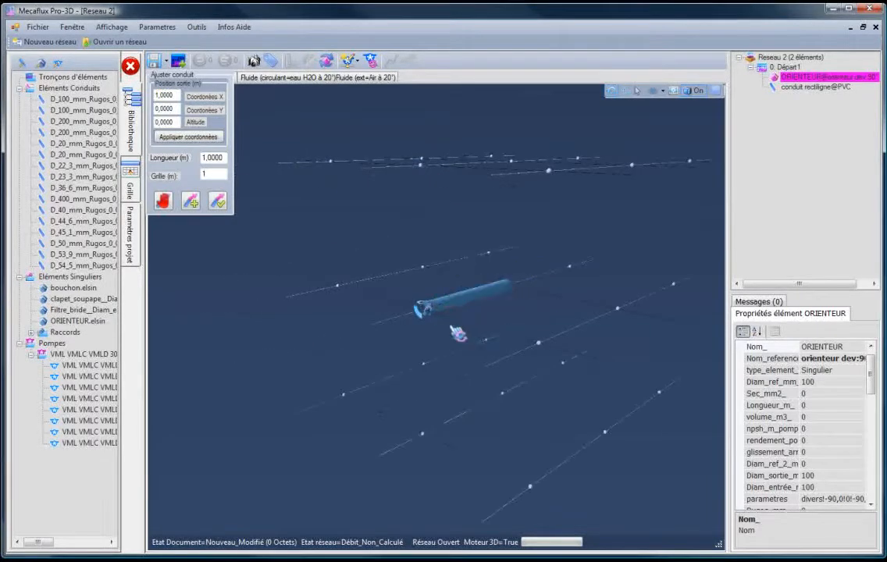
{"action": "left_click_drag", "start_coordinate": [451, 328], "coordinate": [484, 383]}
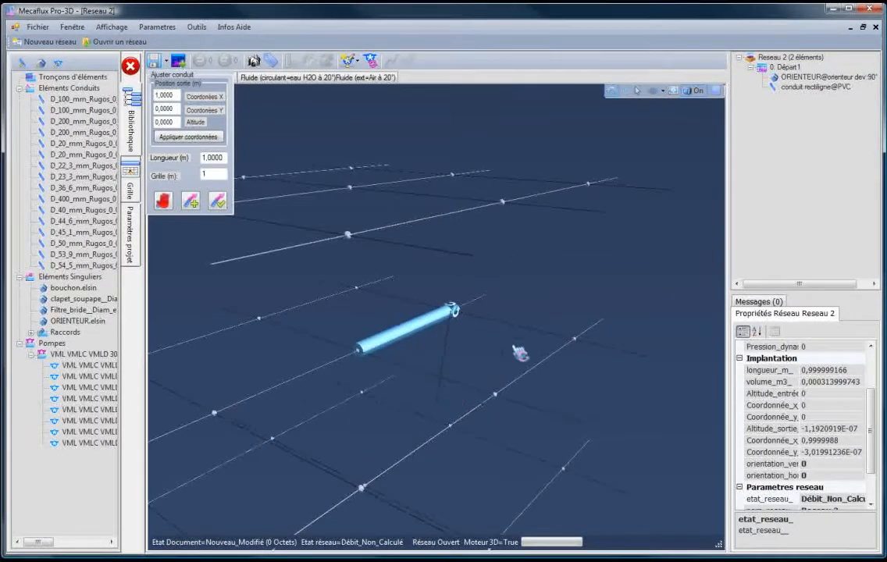
{"action": "left_click_drag", "start_coordinate": [660, 420], "coordinate": [629, 420]}
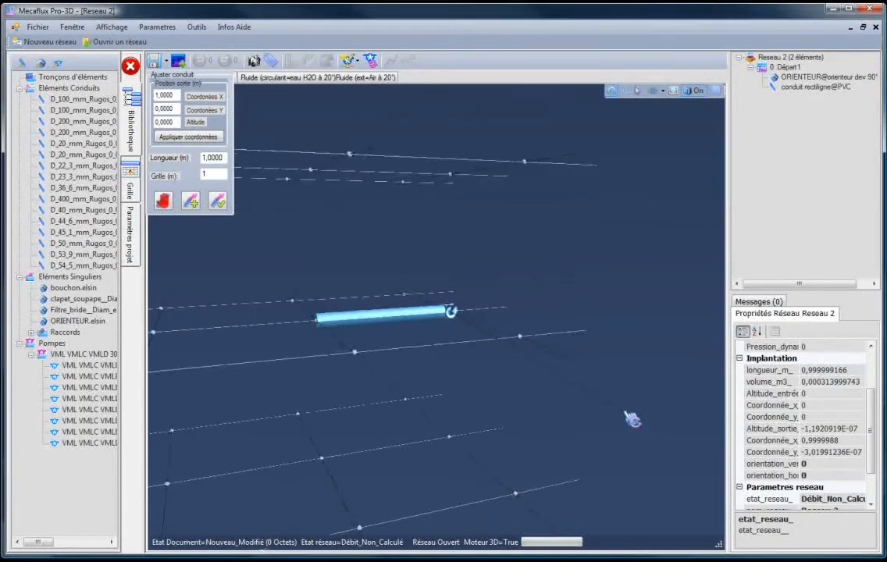
{"action": "left_click_drag", "start_coordinate": [280, 246], "coordinate": [289, 311]}
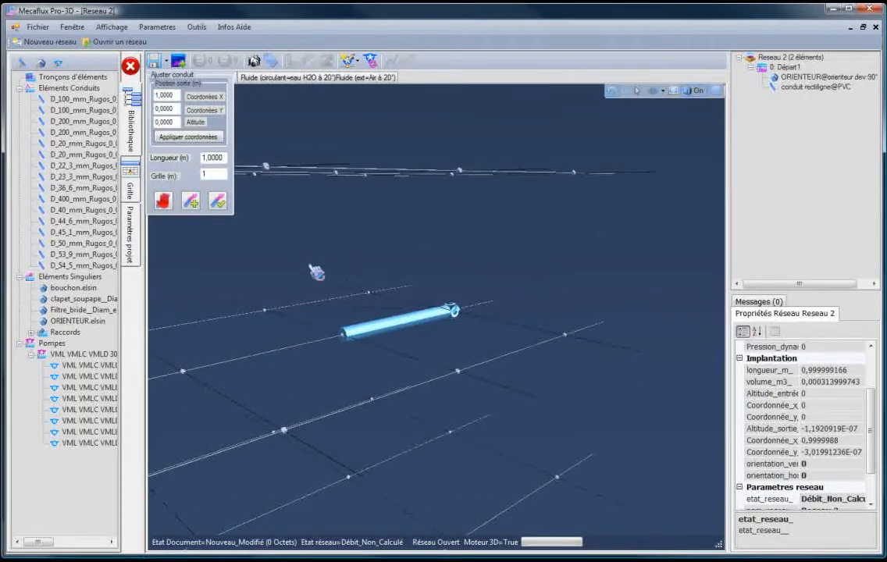
{"action": "left_click", "coordinate": [217, 203]}
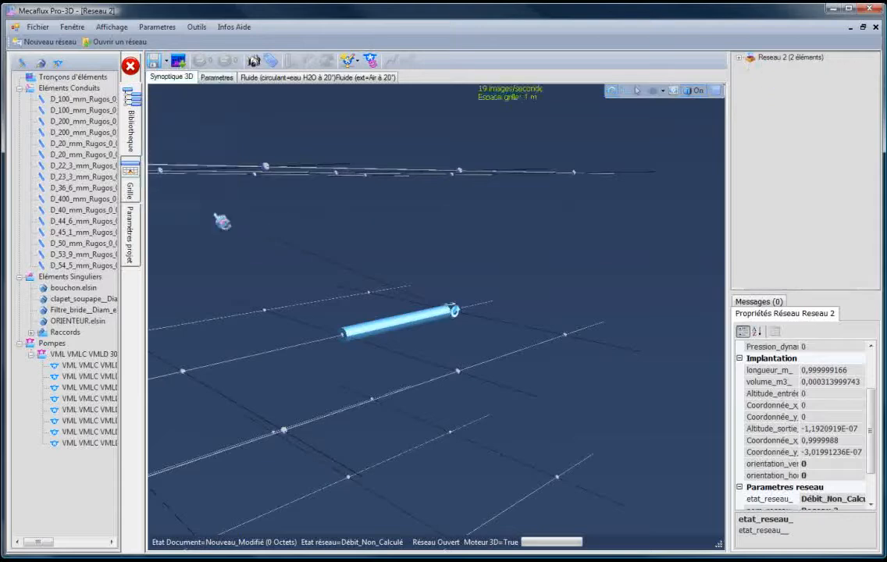
- Select the straight conduit and continue the network after it with a new conduit
{"action": "left_click_drag", "start_coordinate": [356, 378], "coordinate": [339, 396]}
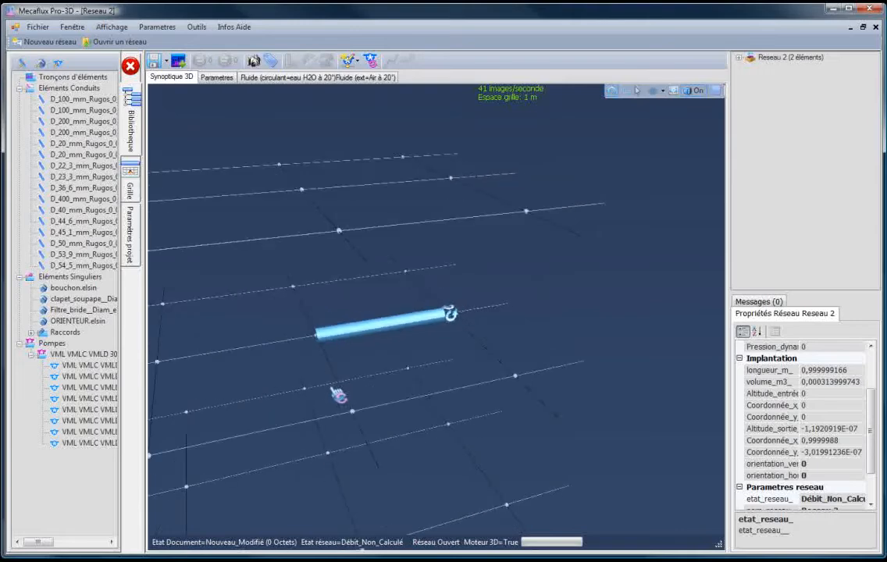
{"action": "scroll", "coordinate": [355, 352], "scroll_direction": "down", "scroll_amount": 2}
{"action": "left_click", "coordinate": [351, 338]}
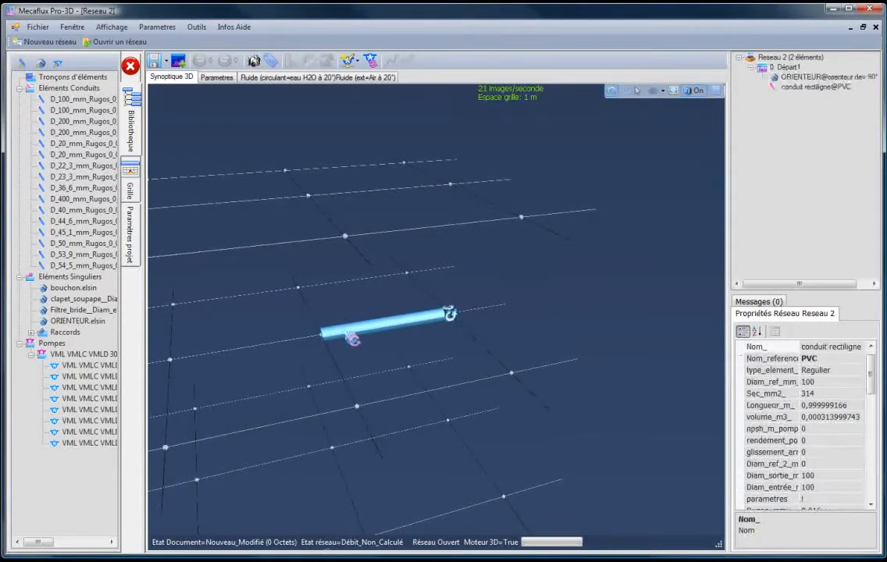
{"action": "right_click", "coordinate": [347, 335]}
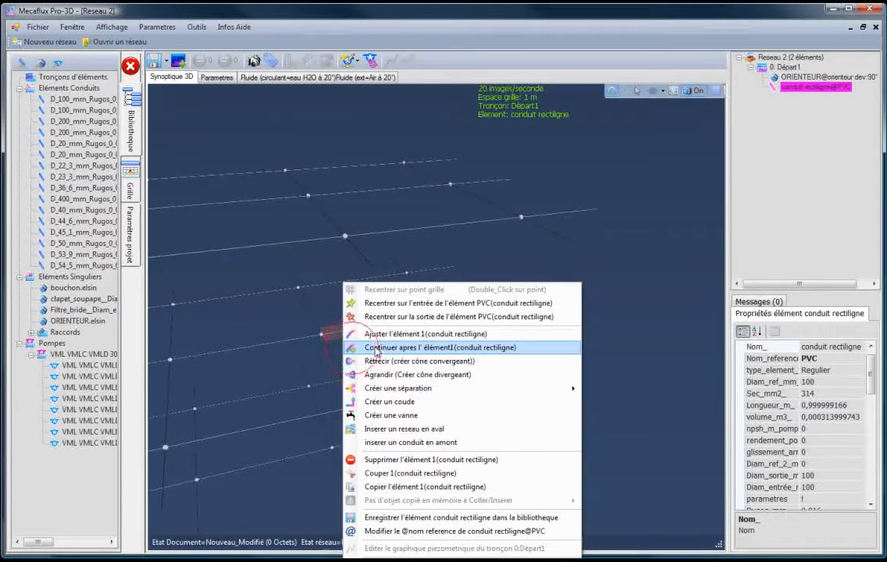
{"action": "left_click", "coordinate": [375, 348]}
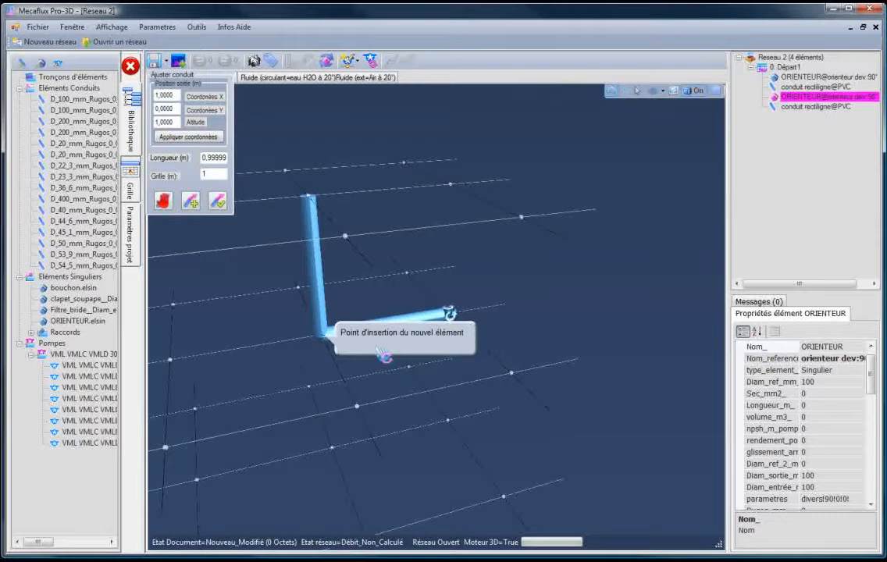
- Place the new conduit's outlet at X 1, Y -1, altitude 0 and validate the adjustment
{"action": "left_click", "coordinate": [297, 289]}
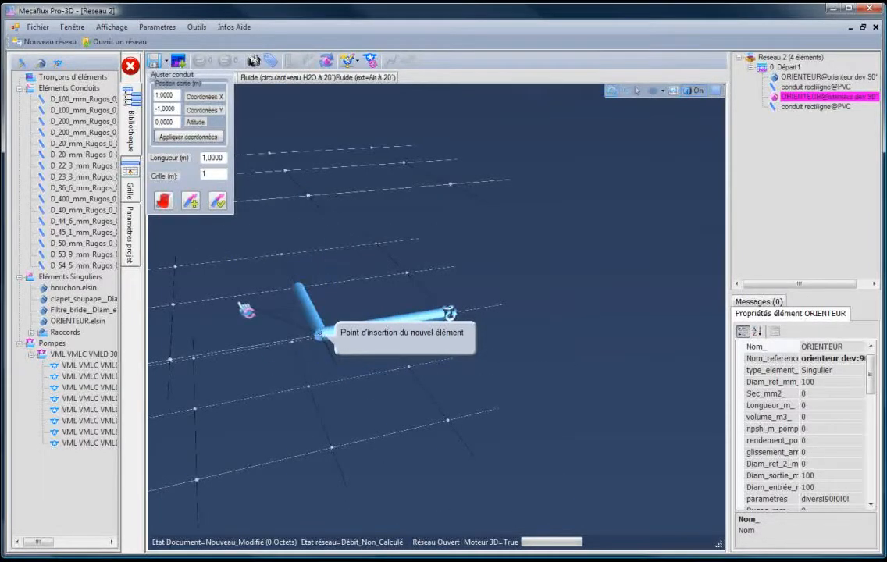
{"action": "left_click_drag", "start_coordinate": [238, 314], "coordinate": [263, 315]}
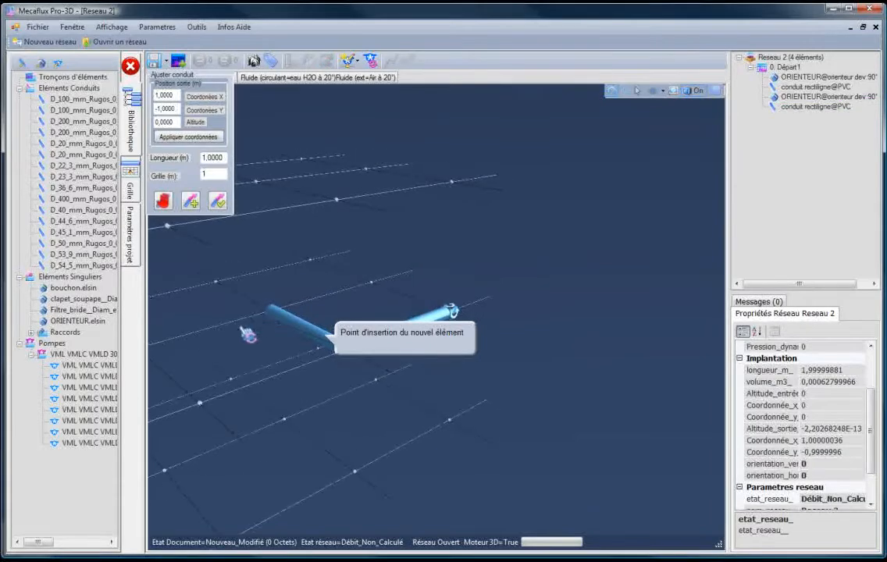
{"action": "left_click_drag", "start_coordinate": [197, 348], "coordinate": [232, 347]}
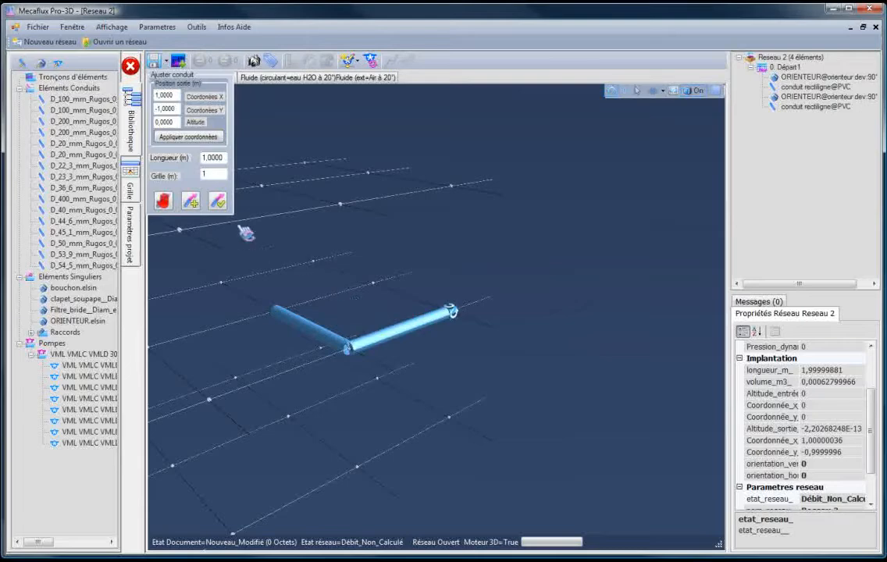
{"action": "left_click", "coordinate": [374, 283]}
{"action": "left_click", "coordinate": [275, 309]}
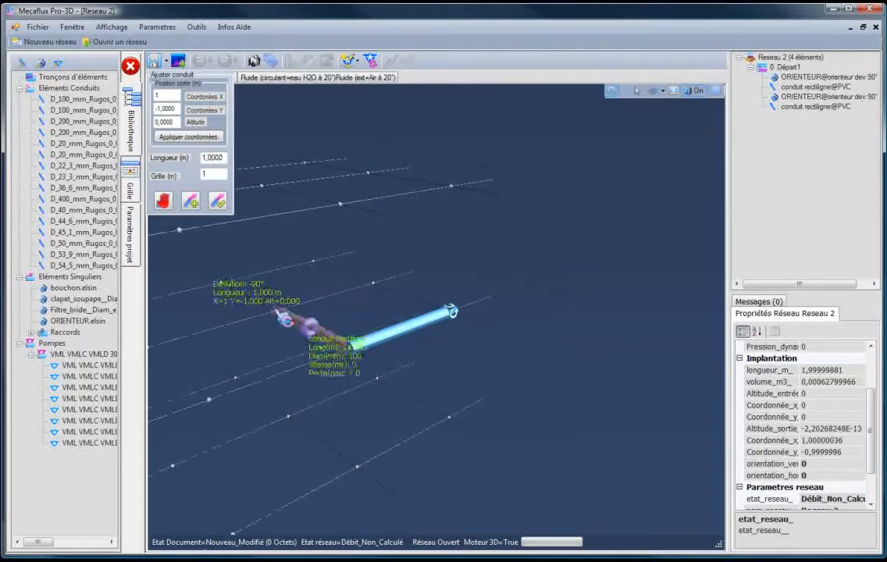
{"action": "left_click", "coordinate": [221, 206]}
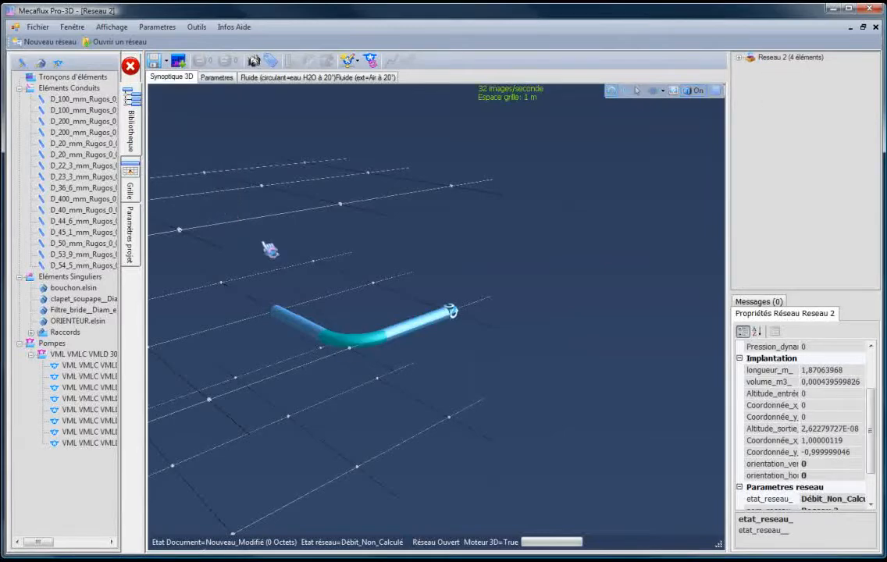
- Examine the rounded elbow joining the two conduits from several viewing angles
{"action": "left_click_drag", "start_coordinate": [348, 369], "coordinate": [296, 388]}
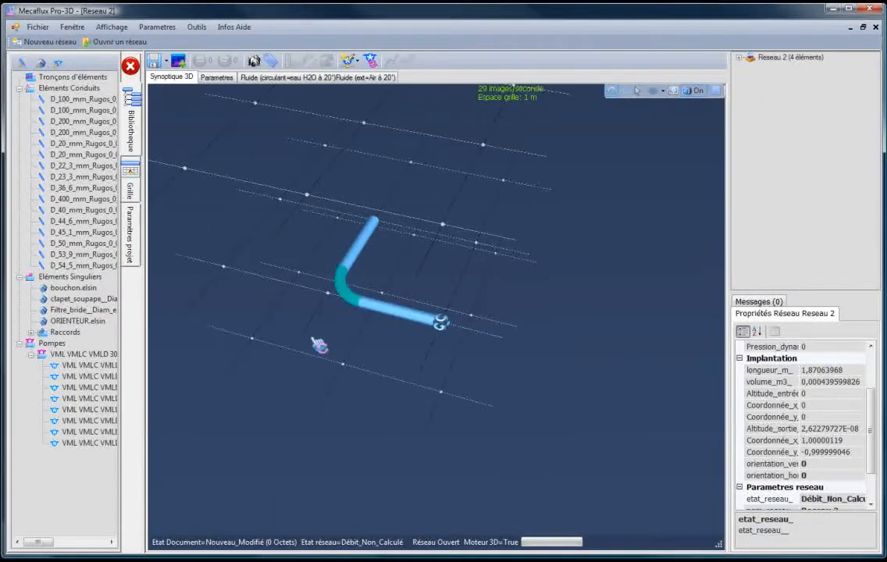
{"action": "scroll", "coordinate": [325, 271], "scroll_direction": "up", "scroll_amount": 4}
{"action": "left_click", "coordinate": [344, 307]}
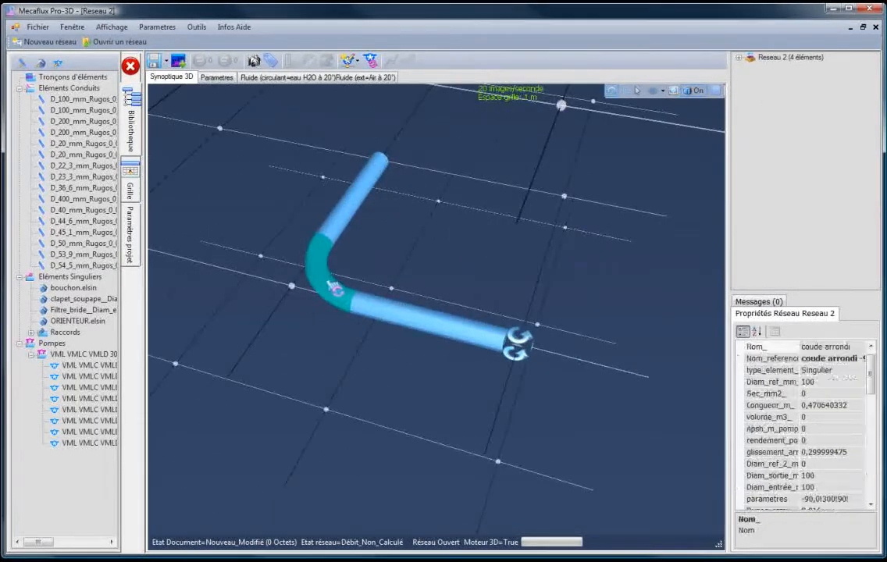
{"action": "left_click_drag", "start_coordinate": [344, 306], "coordinate": [394, 278]}
{"action": "left_click", "coordinate": [450, 275]}
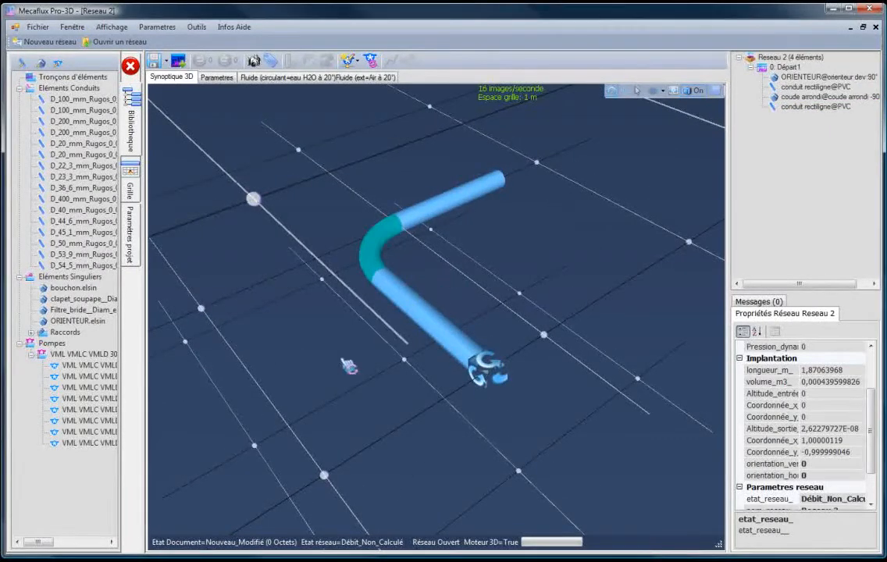
{"action": "left_click_drag", "start_coordinate": [348, 366], "coordinate": [362, 380]}
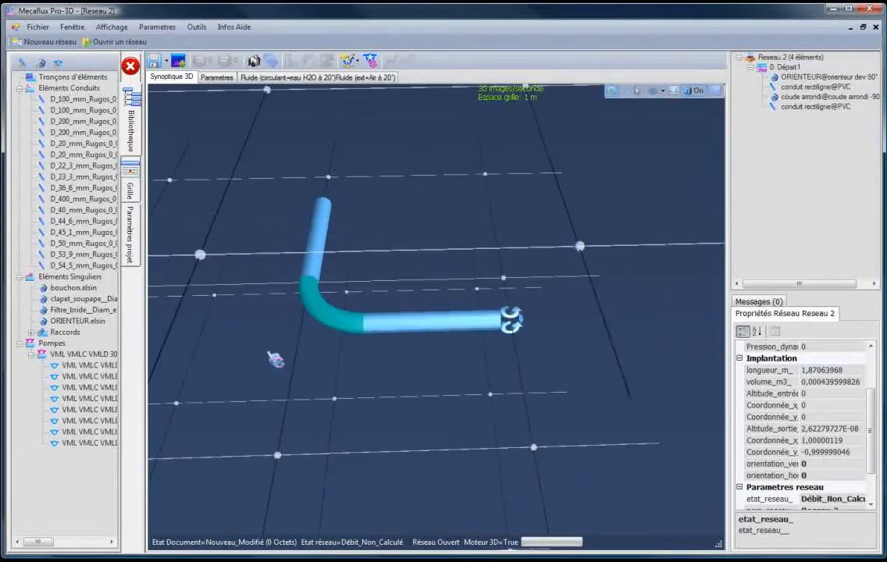
{"action": "left_click_drag", "start_coordinate": [275, 358], "coordinate": [341, 322]}
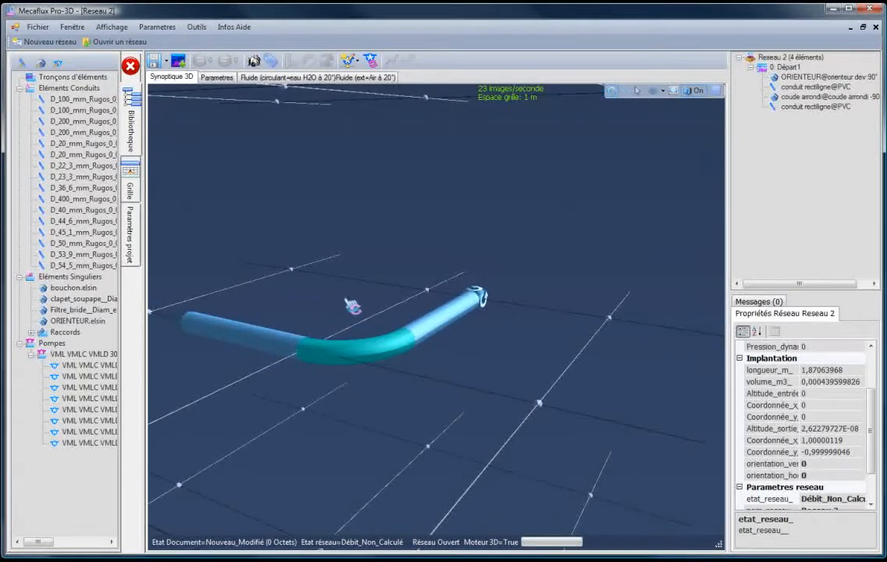
{"action": "left_click_drag", "start_coordinate": [396, 428], "coordinate": [378, 437]}
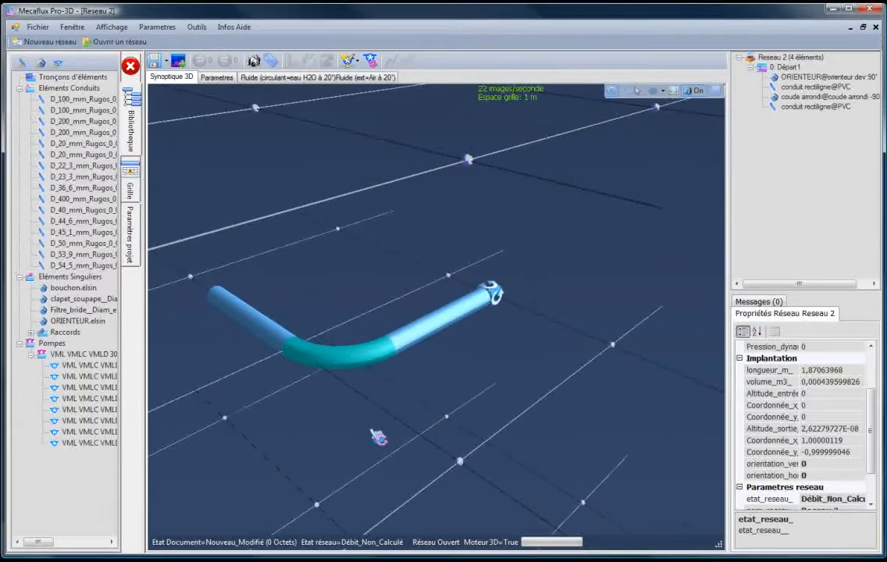
- Set the rounded elbow's radius-to-diameter ratio to 5, apply it and close the curvature settings
{"action": "left_click", "coordinate": [373, 363]}
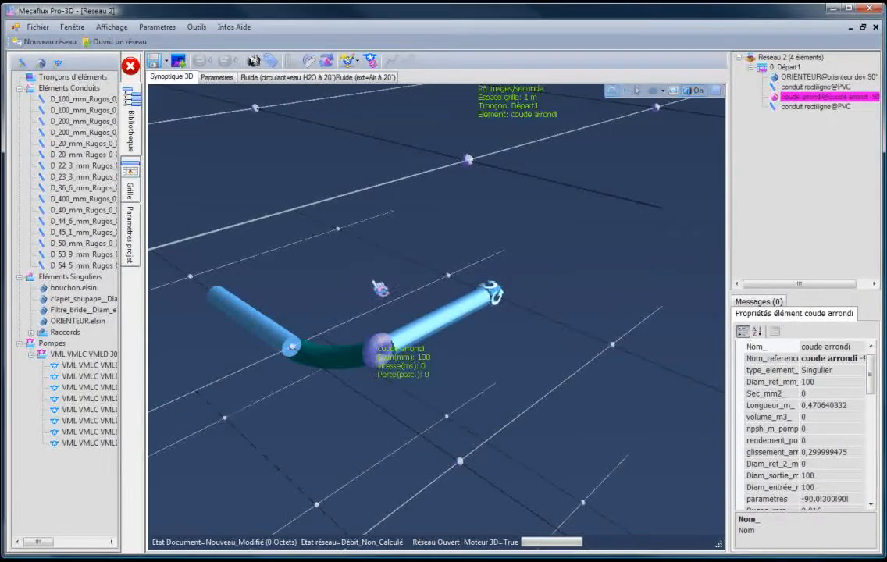
{"action": "left_click", "coordinate": [309, 63]}
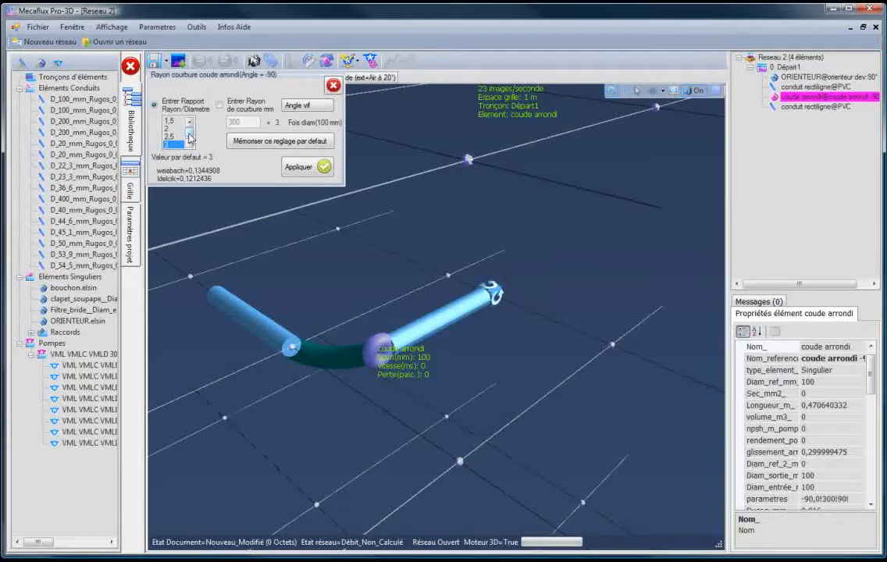
{"action": "scroll", "coordinate": [179, 133], "scroll_direction": "down", "scroll_amount": 2}
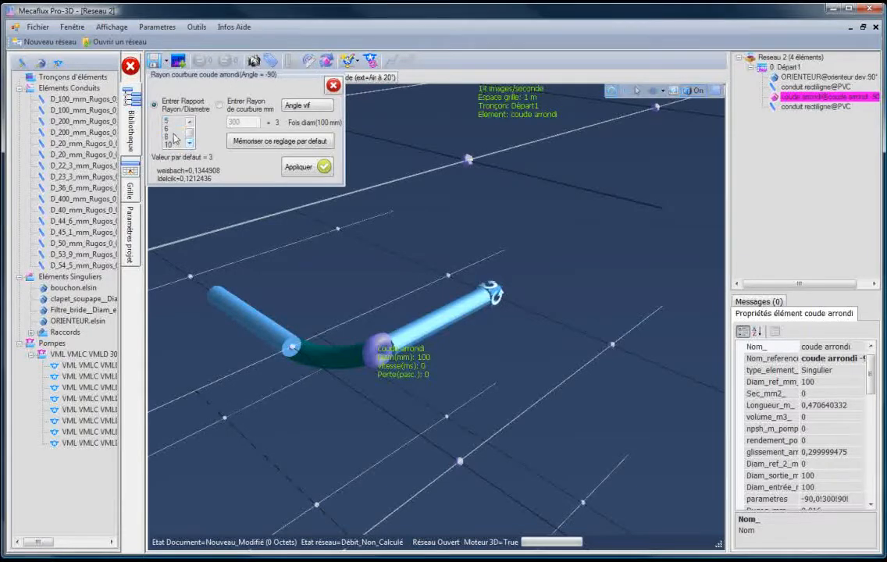
{"action": "left_click", "coordinate": [176, 121]}
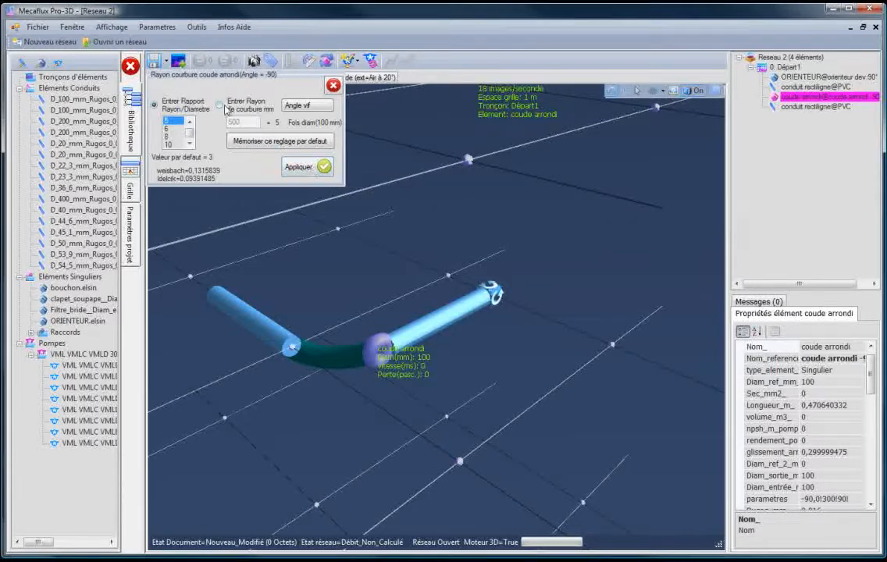
{"action": "left_click", "coordinate": [302, 172]}
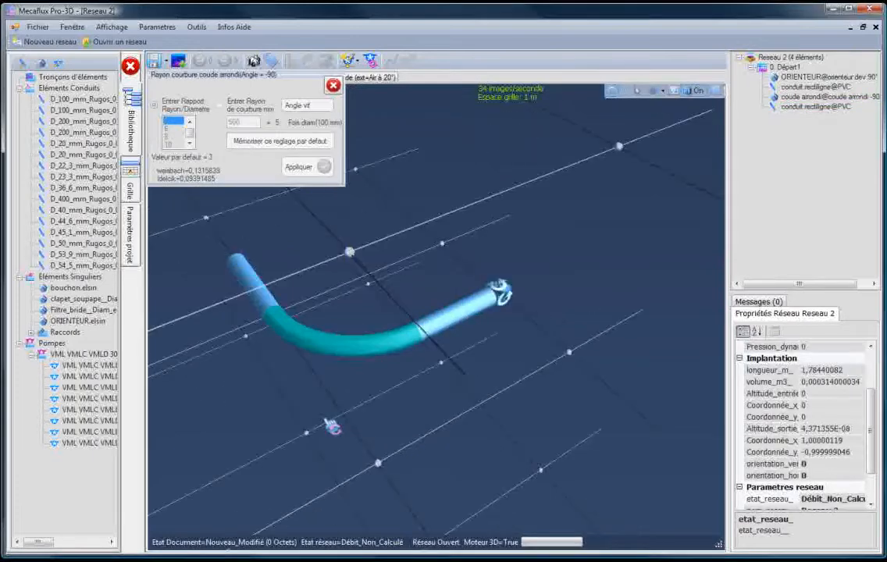
{"action": "left_click_drag", "start_coordinate": [331, 426], "coordinate": [301, 421]}
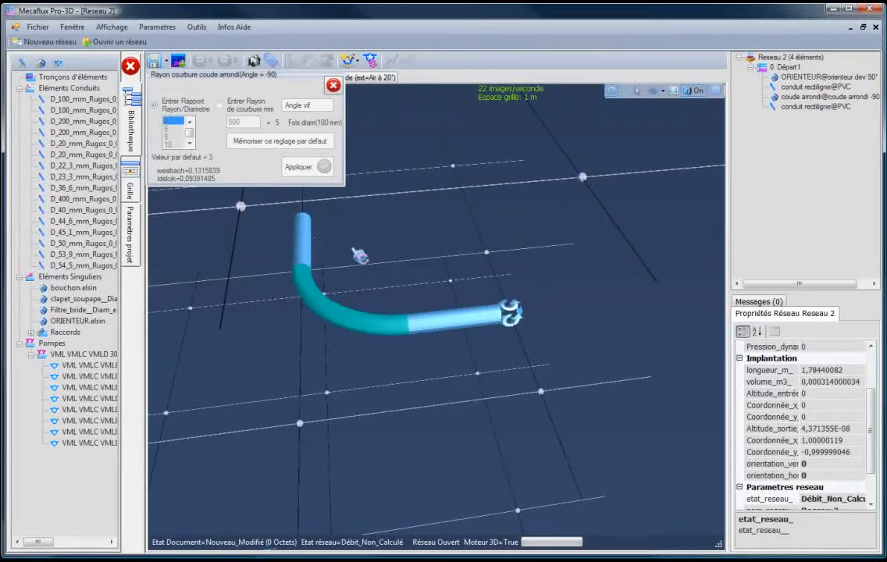
{"action": "left_click_drag", "start_coordinate": [359, 257], "coordinate": [332, 370]}
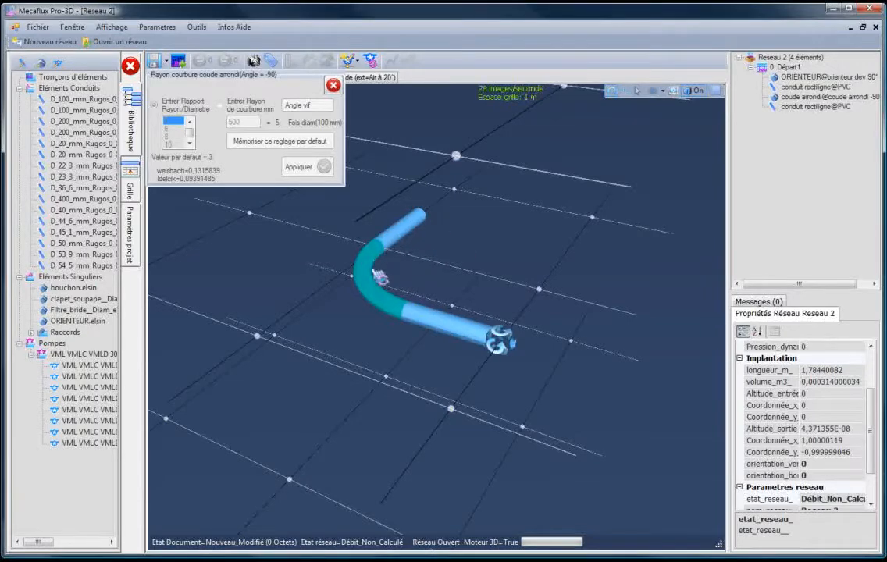
{"action": "middle_click_drag", "start_coordinate": [341, 333], "coordinate": [384, 250]}
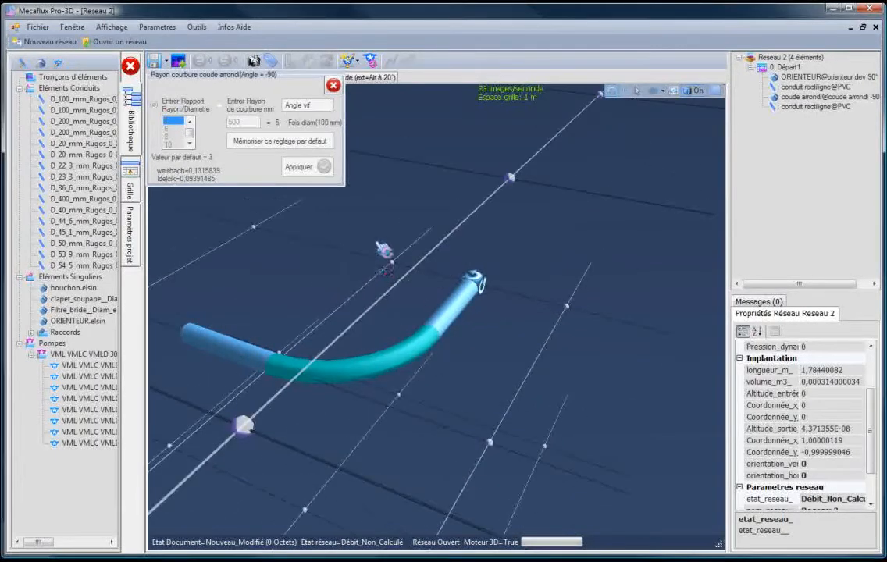
{"action": "left_click", "coordinate": [309, 61]}
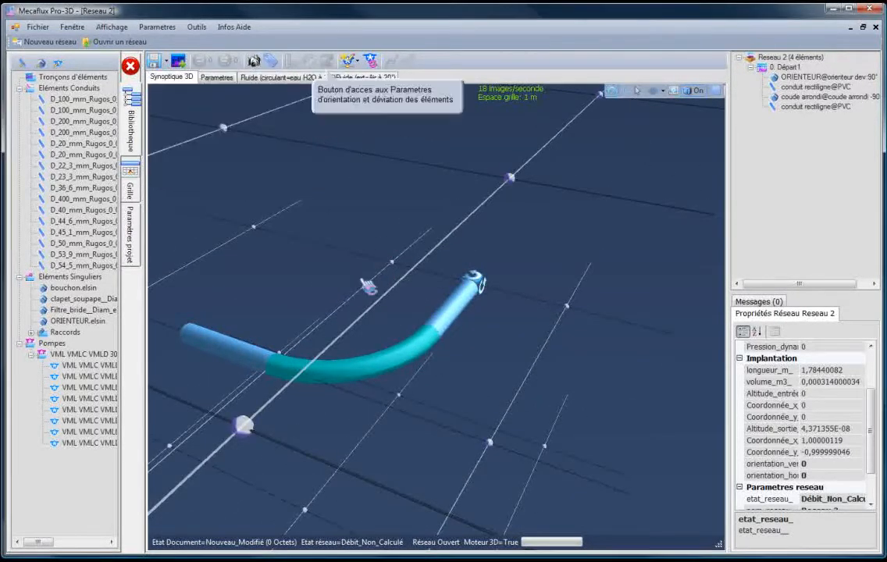
- Try the rounded elbow's orientation at 0°, then return it to 90°
{"action": "left_click", "coordinate": [421, 352]}
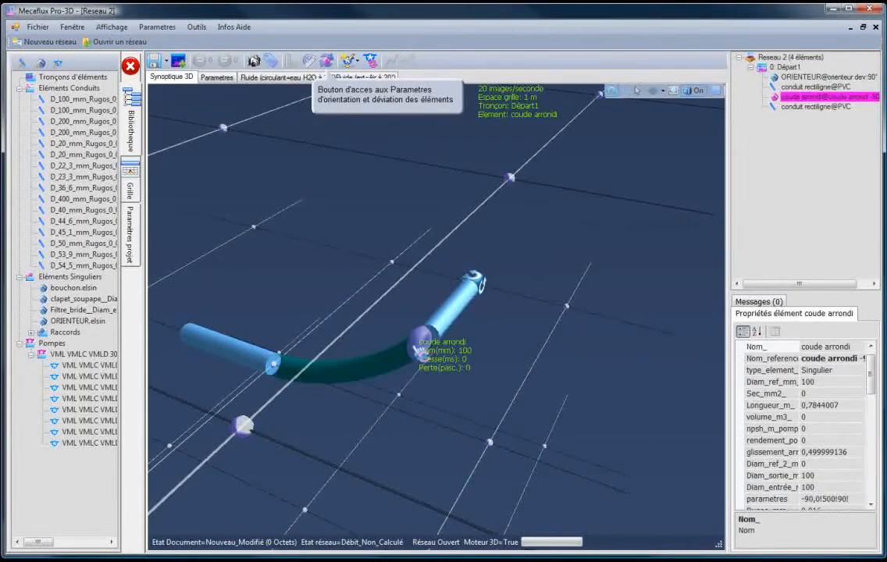
{"action": "left_click", "coordinate": [326, 66]}
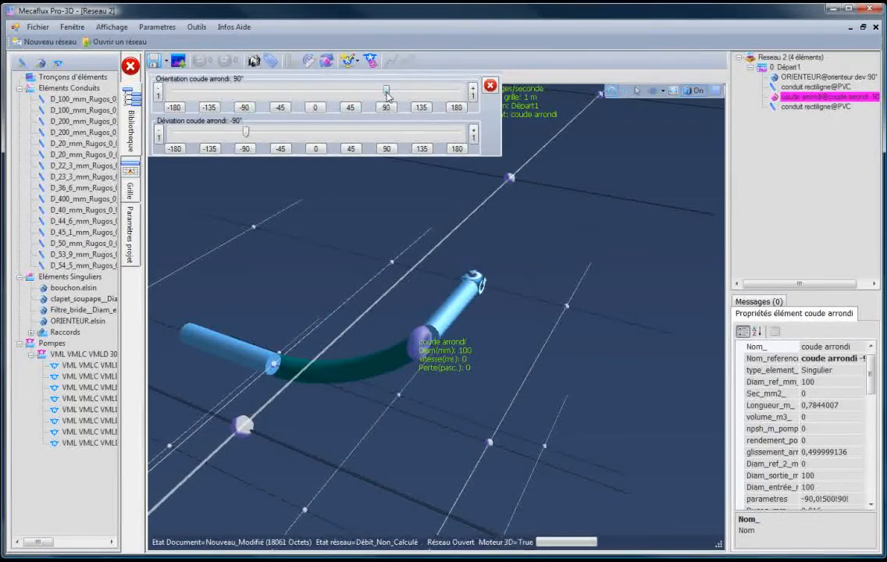
{"action": "mouse_move", "coordinate": [384, 92]}
{"action": "left_mouse_down"}
{"action": "mouse_move", "coordinate": [204, 94]}
{"action": "mouse_move", "coordinate": [394, 94]}
{"action": "left_mouse_up"}
{"action": "left_click", "coordinate": [315, 108]}
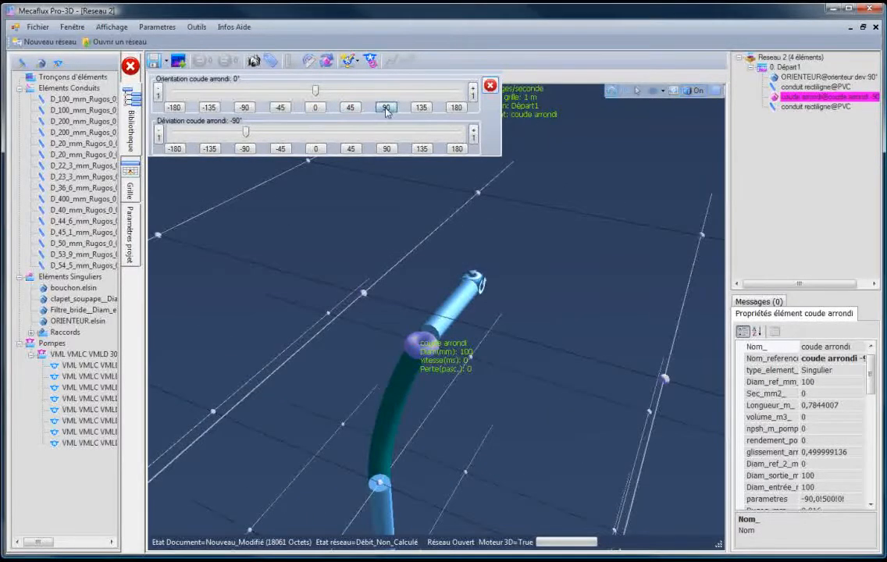
{"action": "left_click", "coordinate": [385, 108]}
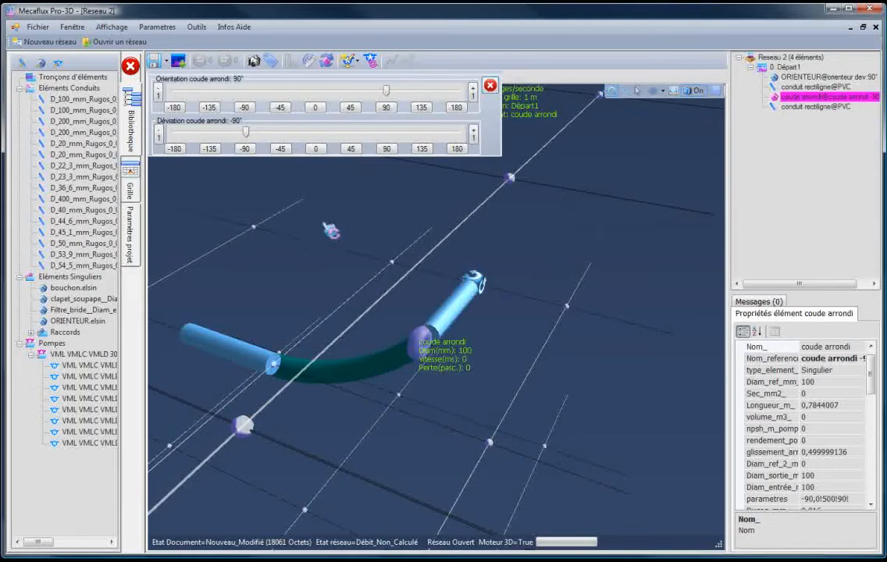
- Try the rounded elbow's deviation at -27°, then return it to -90° and close the orientation settings
{"action": "left_click_drag", "start_coordinate": [332, 230], "coordinate": [290, 236]}
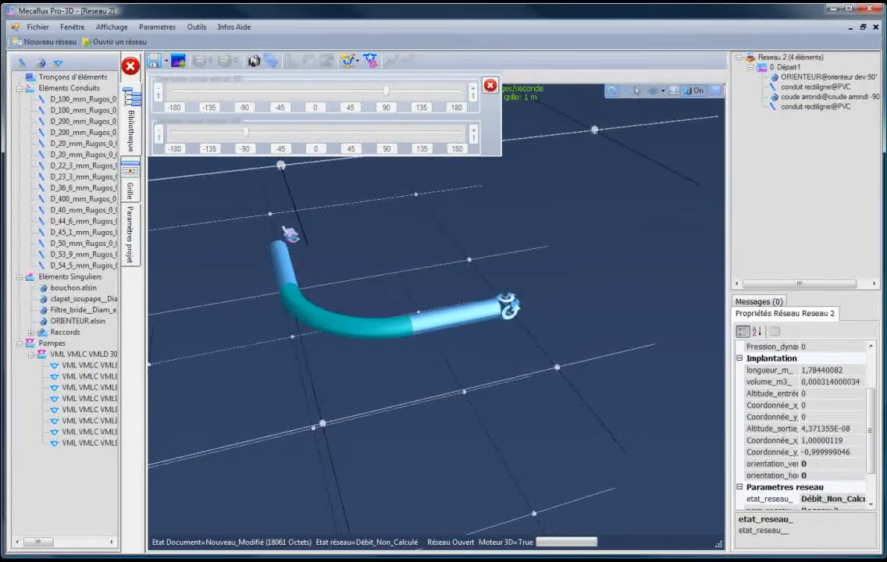
{"action": "left_click", "coordinate": [344, 306]}
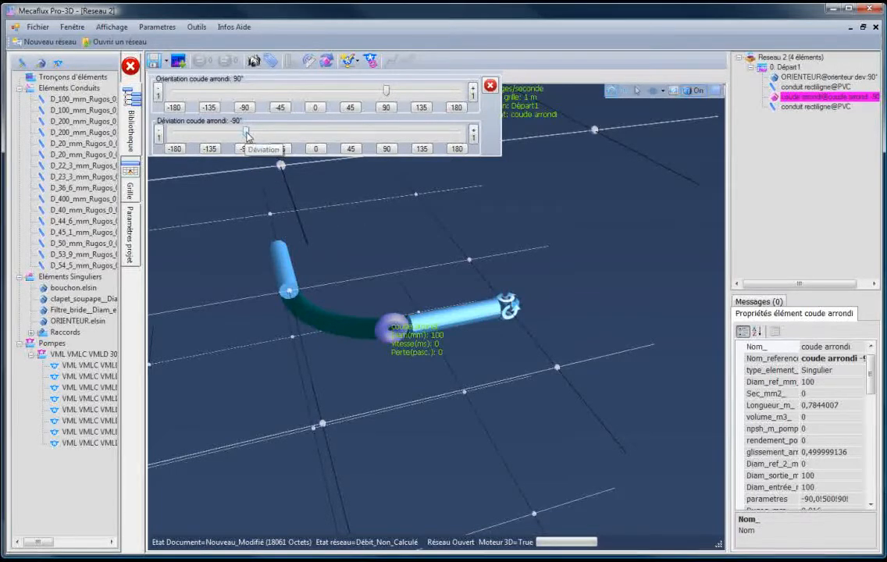
{"action": "left_click_drag", "start_coordinate": [247, 135], "coordinate": [296, 137]}
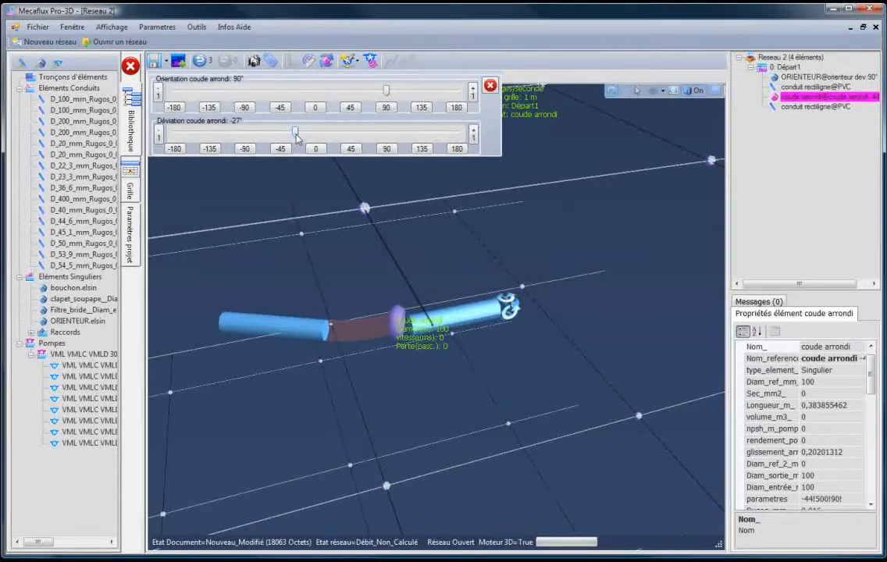
{"action": "left_click_drag", "start_coordinate": [408, 426], "coordinate": [343, 450]}
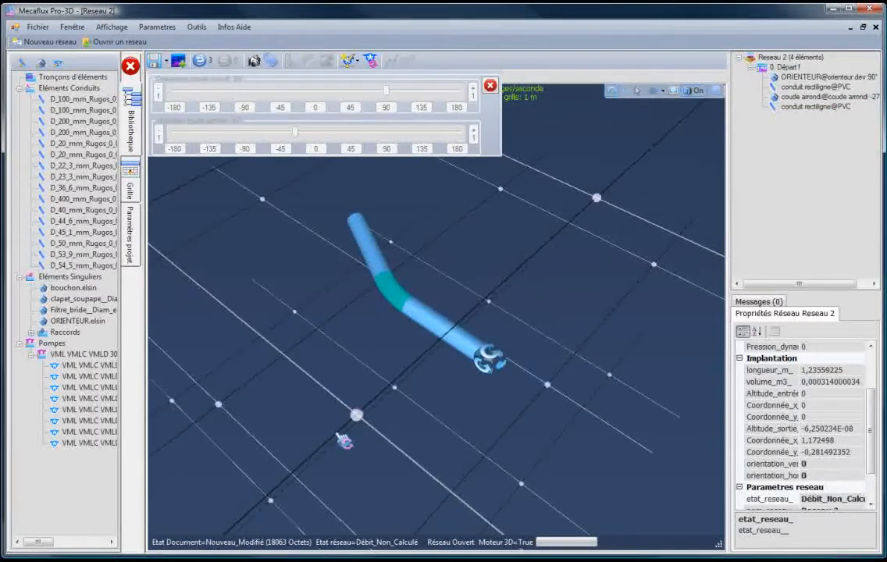
{"action": "left_click", "coordinate": [395, 292]}
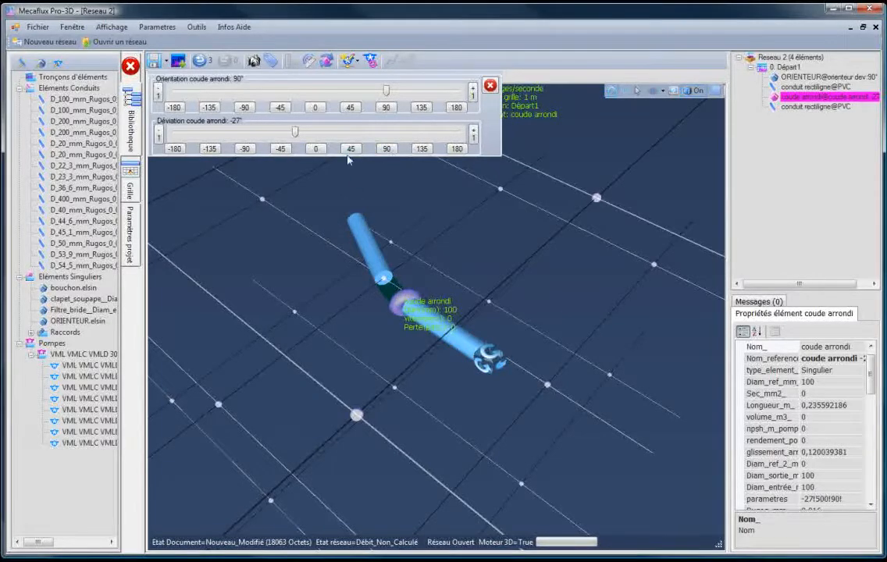
{"action": "left_click", "coordinate": [246, 148]}
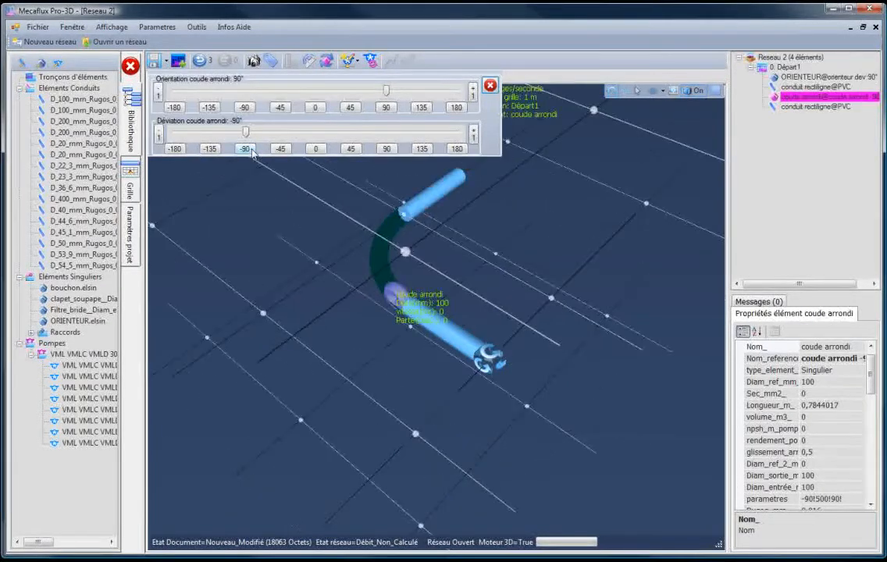
{"action": "left_click", "coordinate": [489, 85]}
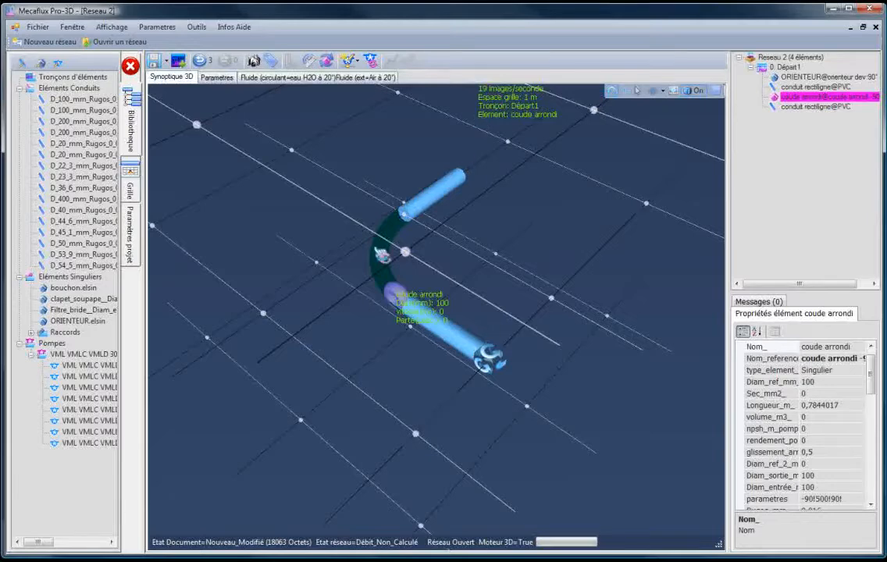
- Insert a 100 to 200 mm divergent cone with a 10° angle after the last conduit, extended with a 200 mm conduit
{"action": "left_click_drag", "start_coordinate": [319, 295], "coordinate": [337, 376]}
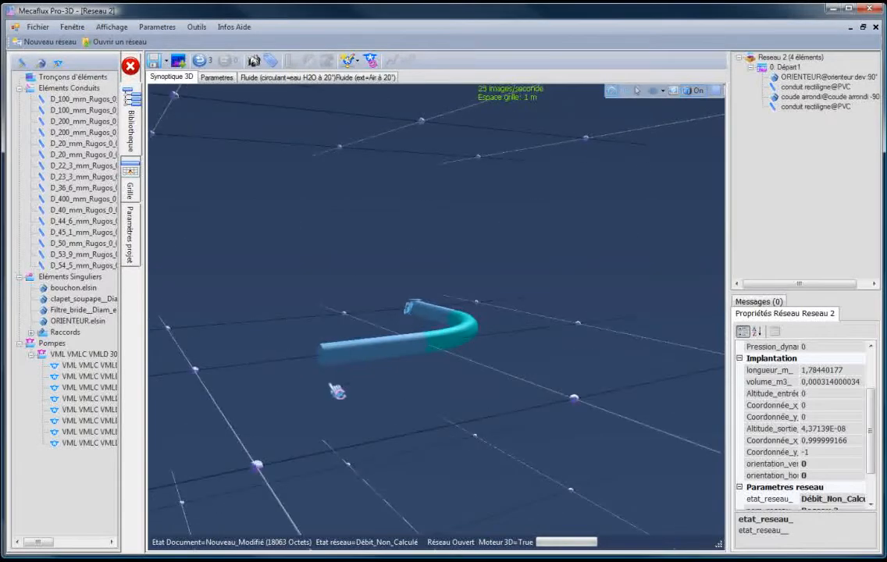
{"action": "right_click", "coordinate": [340, 366]}
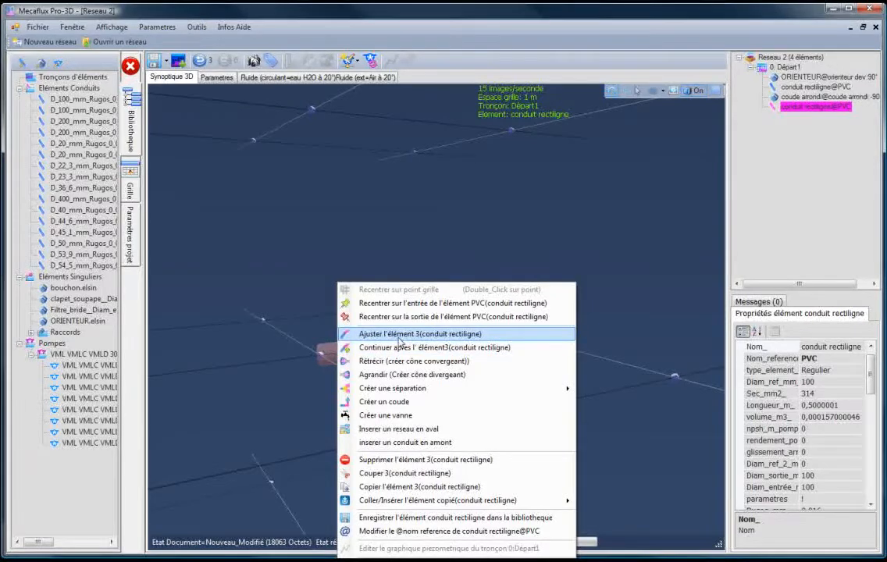
{"action": "left_click", "coordinate": [376, 376]}
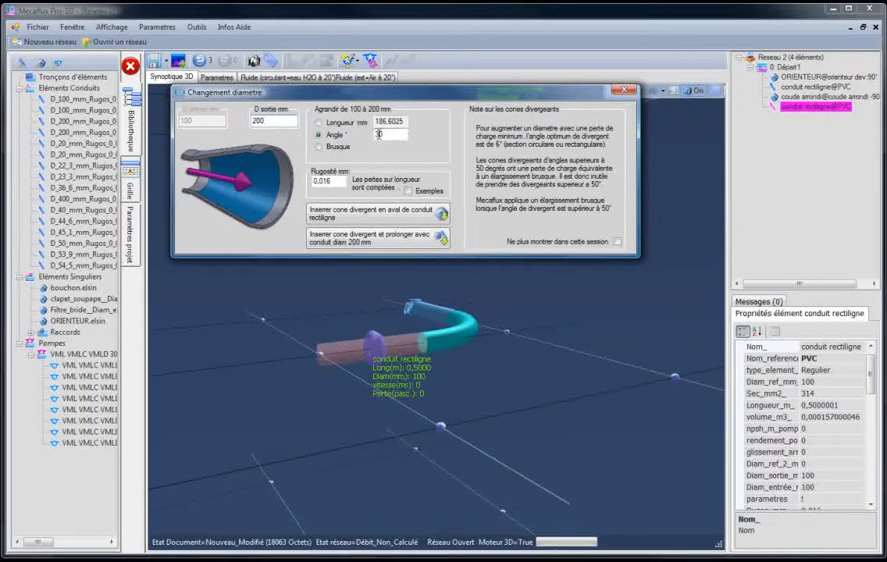
{"action": "type", "text": "10"}
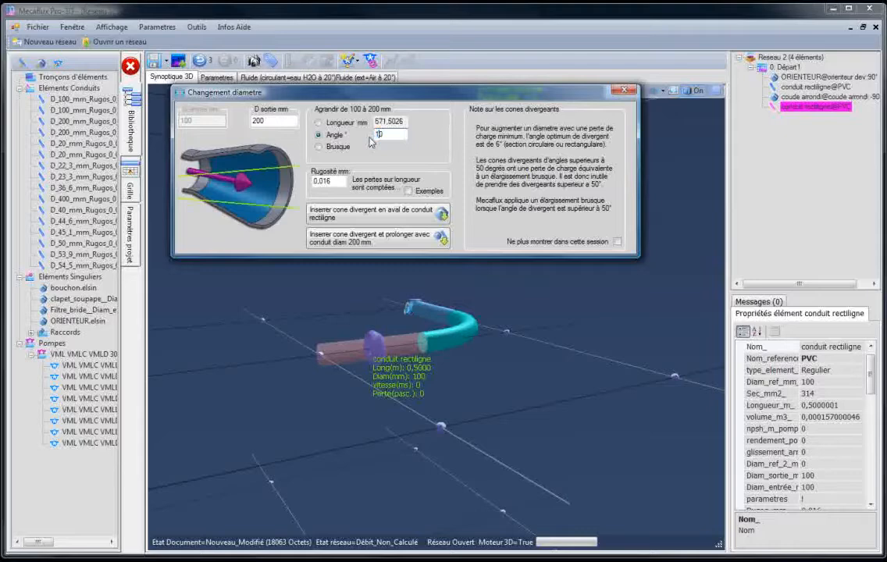
{"action": "left_click", "coordinate": [364, 243]}
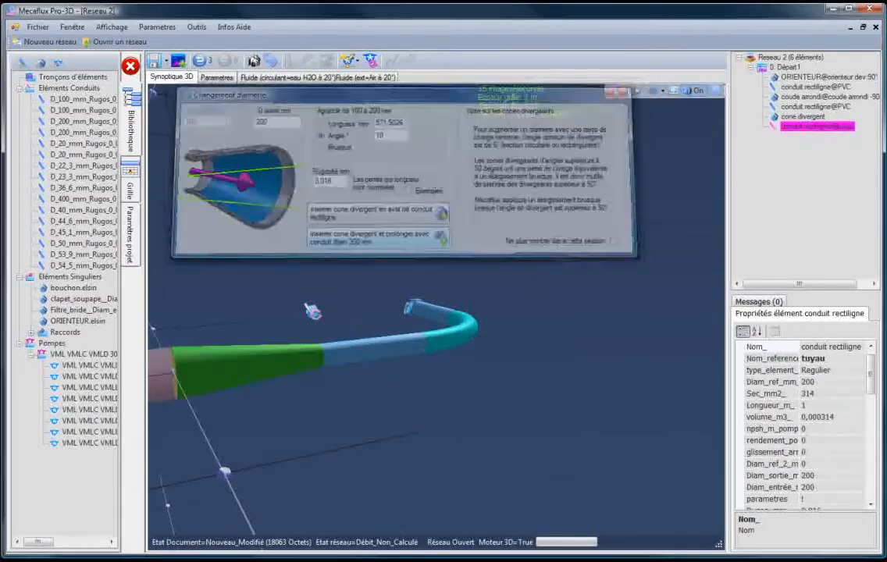
- Adjust the 200 mm conduit after the cone on the grid, trying different directions and extending it straight to 2 m
{"action": "left_click_drag", "start_coordinate": [405, 429], "coordinate": [293, 422]}
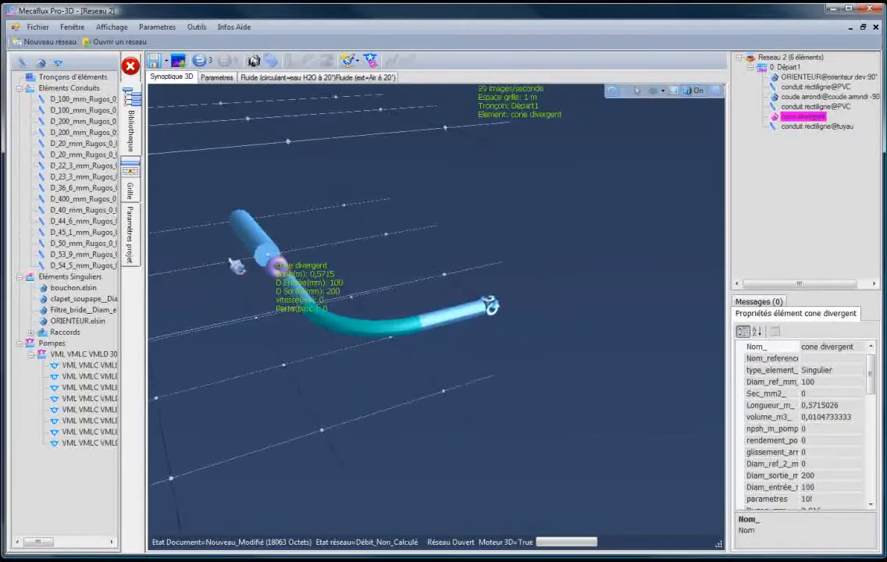
{"action": "left_click_drag", "start_coordinate": [273, 264], "coordinate": [297, 244]}
{"action": "scroll", "coordinate": [556, 218], "scroll_direction": "up", "scroll_amount": 5}
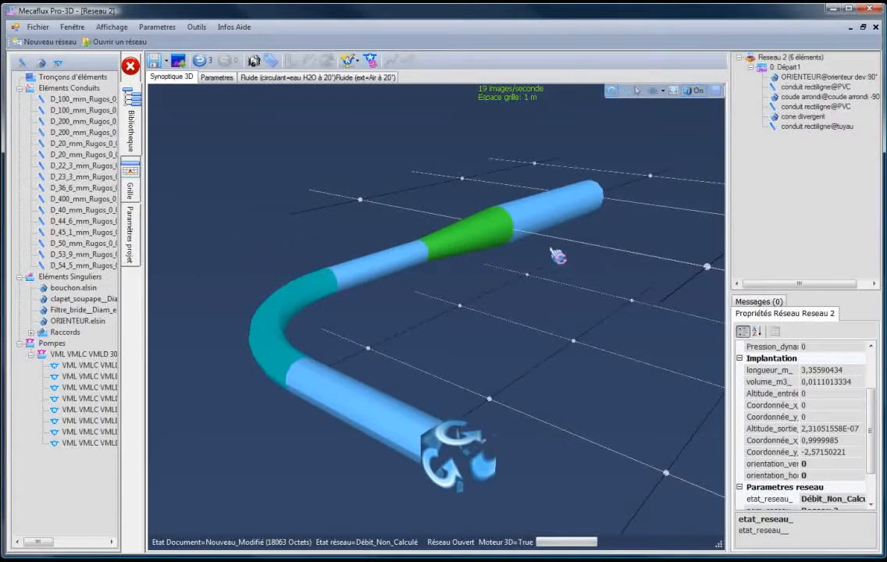
{"action": "left_click", "coordinate": [539, 228]}
{"action": "right_click", "coordinate": [537, 228]}
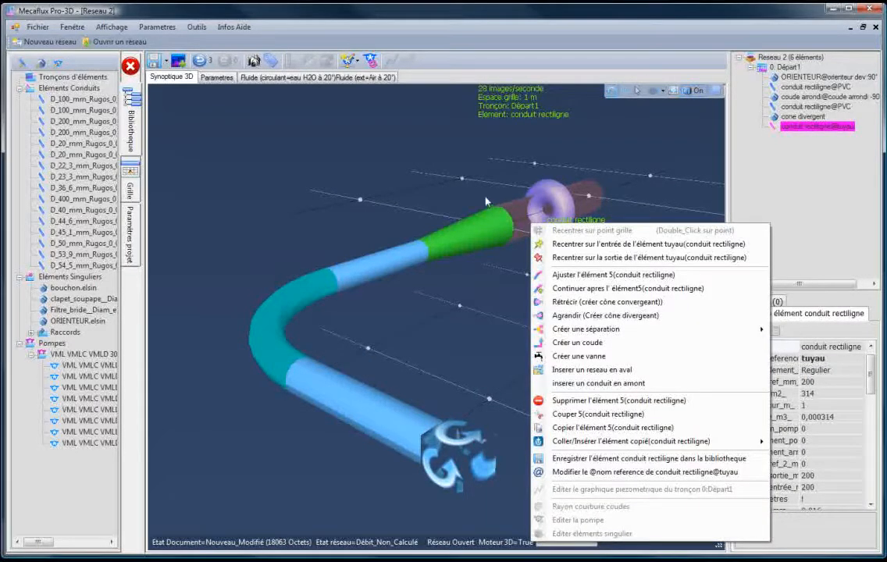
{"action": "left_click", "coordinate": [429, 181]}
{"action": "right_click", "coordinate": [544, 211]}
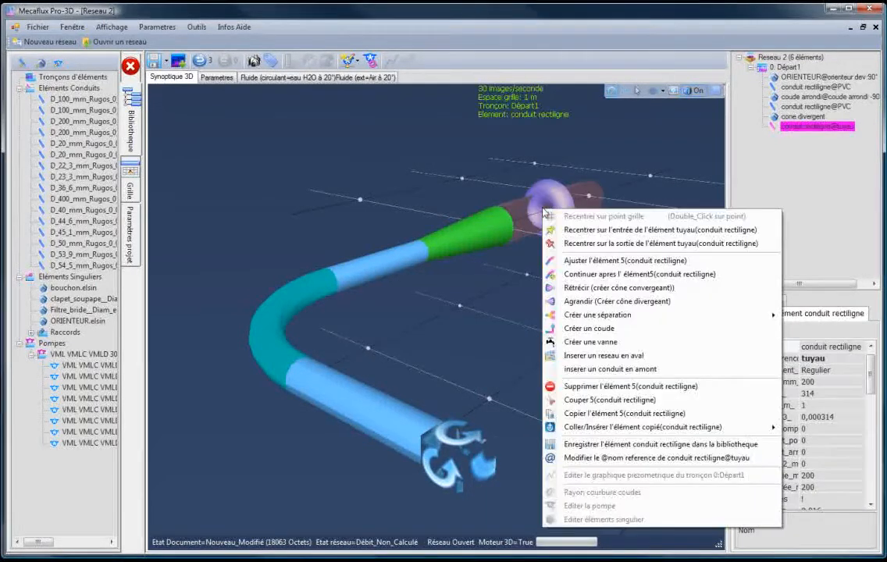
{"action": "left_click", "coordinate": [601, 261]}
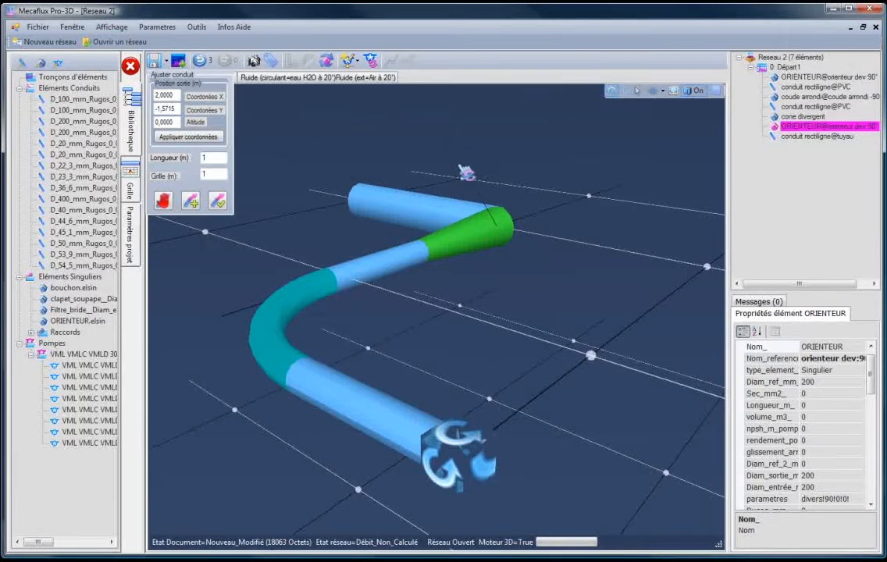
{"action": "left_click_drag", "start_coordinate": [418, 161], "coordinate": [598, 190]}
{"action": "left_click", "coordinate": [509, 233]}
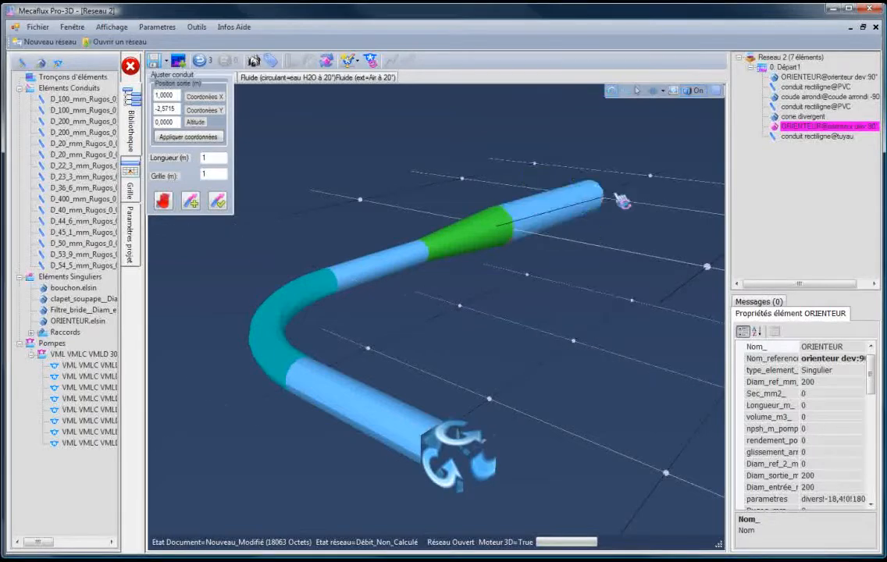
{"action": "left_click", "coordinate": [650, 178]}
{"action": "left_click", "coordinate": [538, 226]}
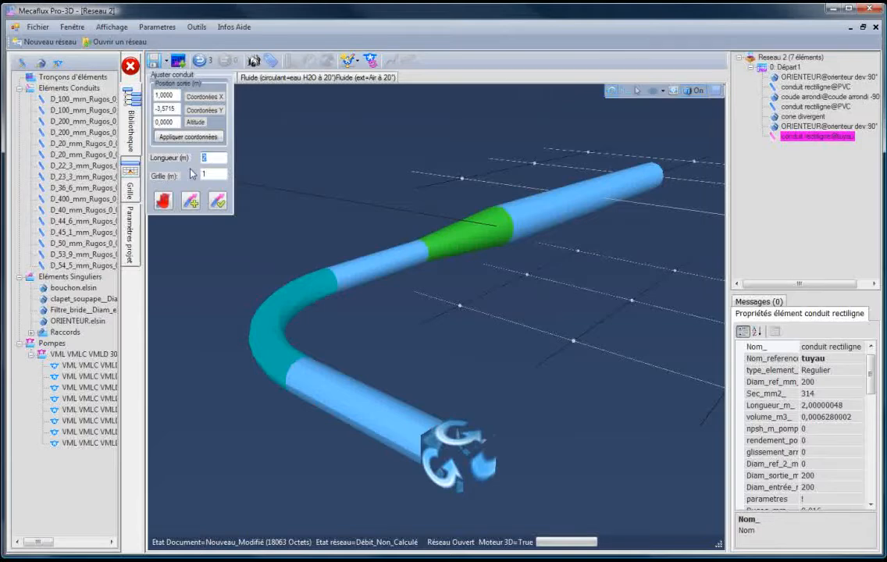
- Set the 200 mm conduit's length to 1,25 m, then apply outlet coordinates X 1, Y 2 and altitude 1
{"action": "type", "text": "1,25"}
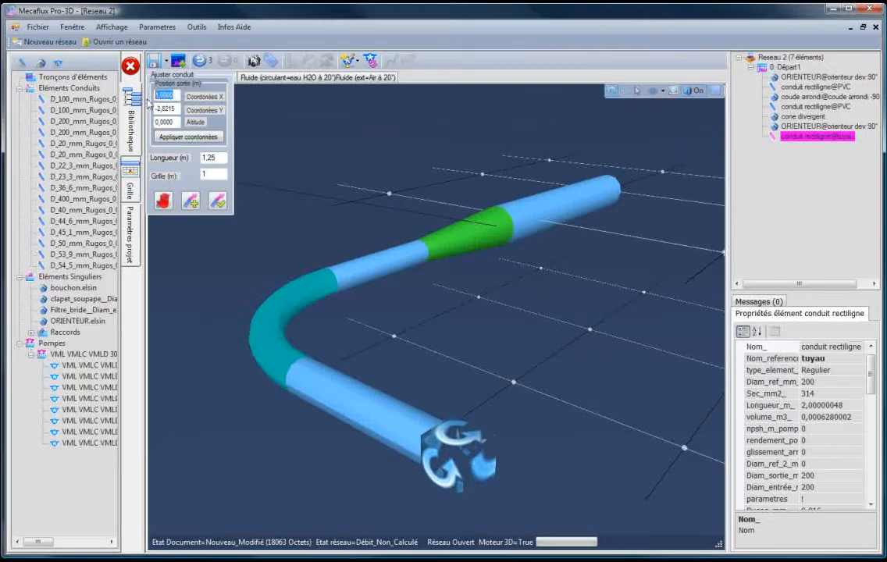
{"action": "left_click_drag", "start_coordinate": [174, 109], "coordinate": [165, 109]}
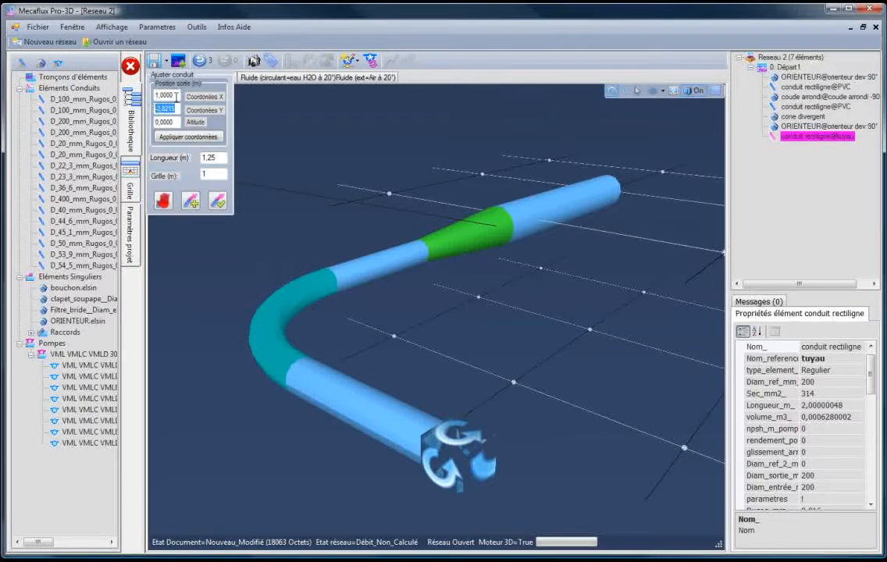
{"action": "left_click", "coordinate": [176, 96]}
{"action": "left_click_drag", "start_coordinate": [175, 122], "coordinate": [145, 131]}
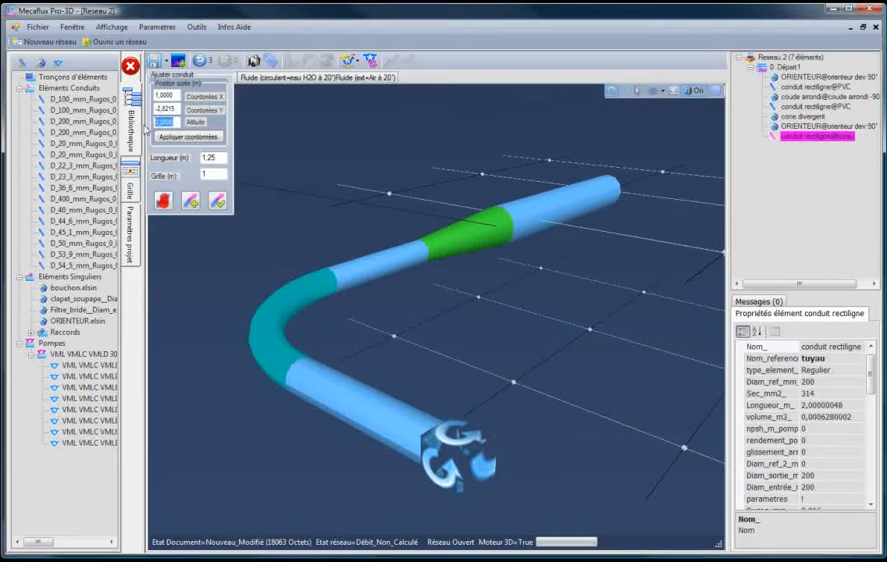
{"action": "left_click_drag", "start_coordinate": [178, 110], "coordinate": [139, 112]}
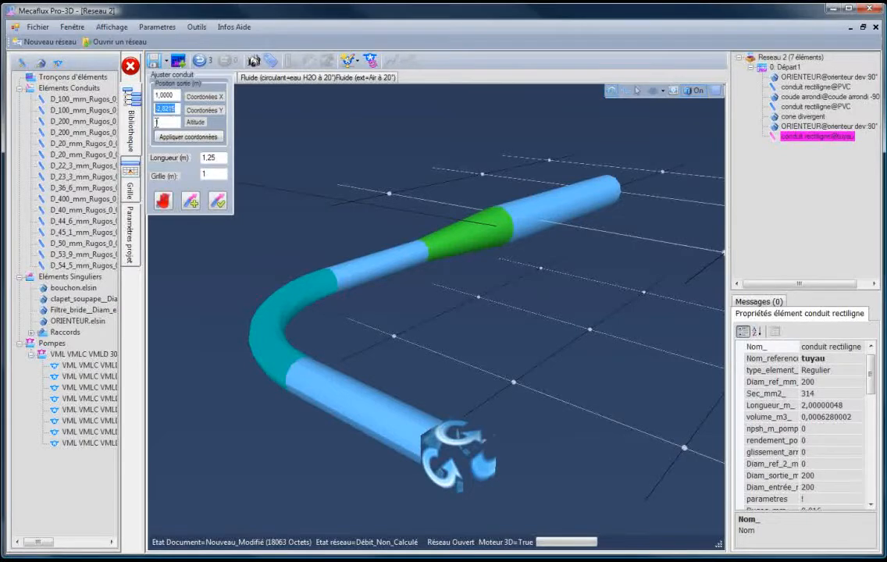
{"action": "type", "text": "2"}
{"action": "left_click_drag", "start_coordinate": [174, 95], "coordinate": [139, 96]}
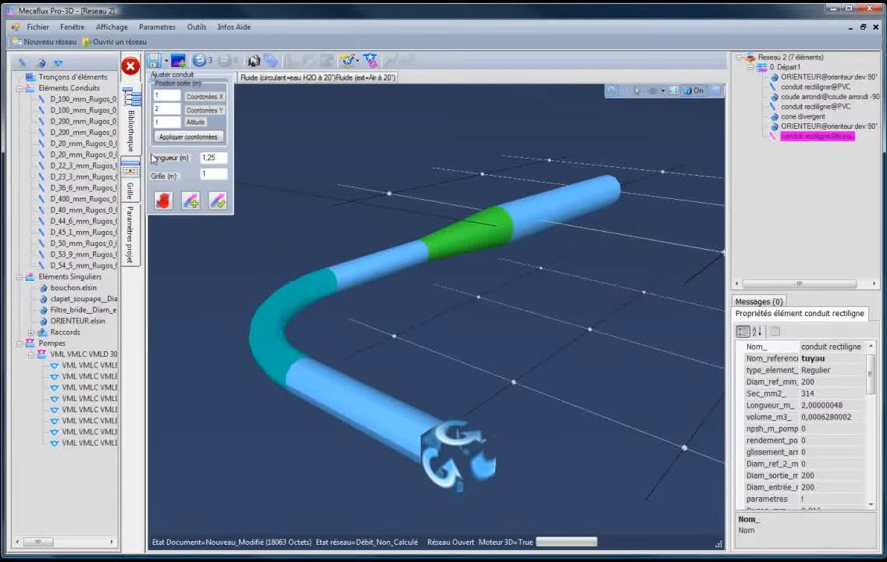
{"action": "left_click", "coordinate": [180, 138]}
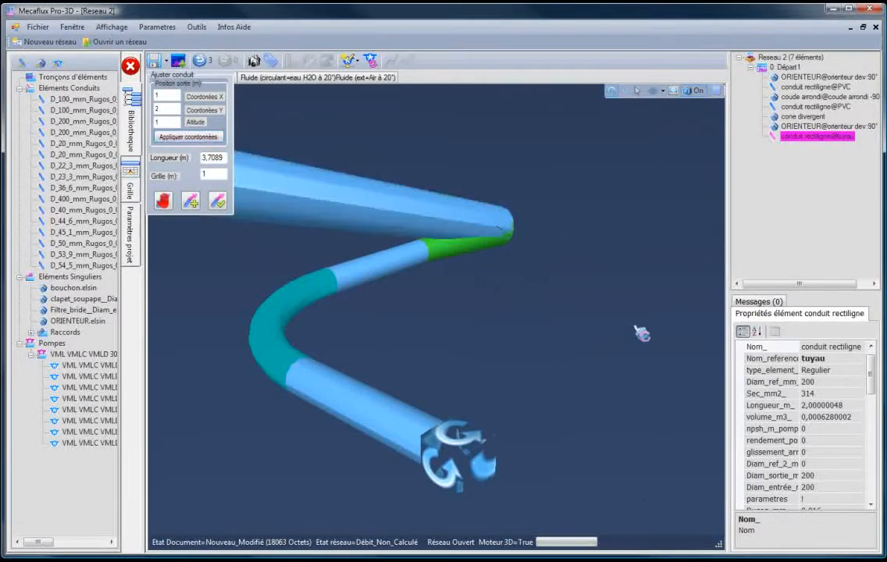
- Reposition the 200 mm conduit's outlet on the grid point at X 0, Y -1,5715, altitude 0
{"action": "left_click_drag", "start_coordinate": [688, 339], "coordinate": [470, 461]}
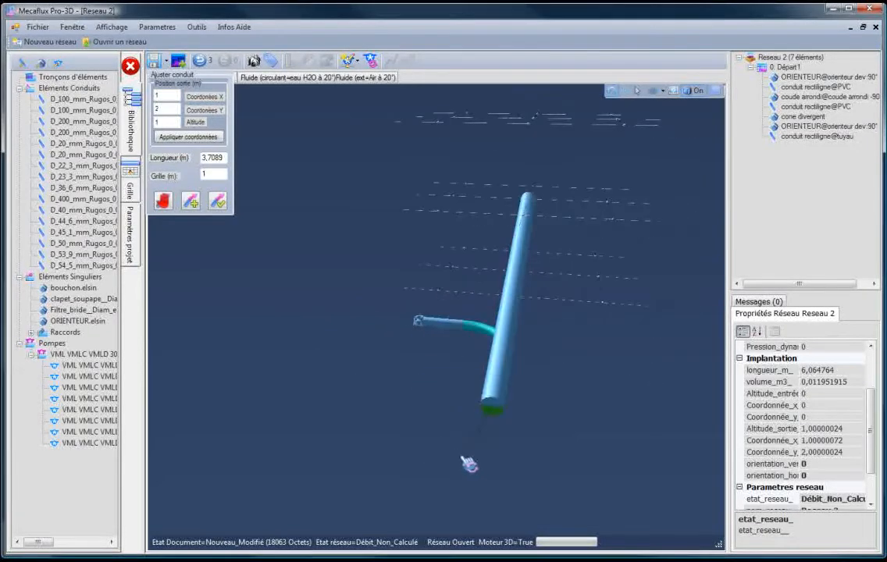
{"action": "left_click", "coordinate": [494, 421]}
{"action": "left_click_drag", "start_coordinate": [416, 416], "coordinate": [410, 405]}
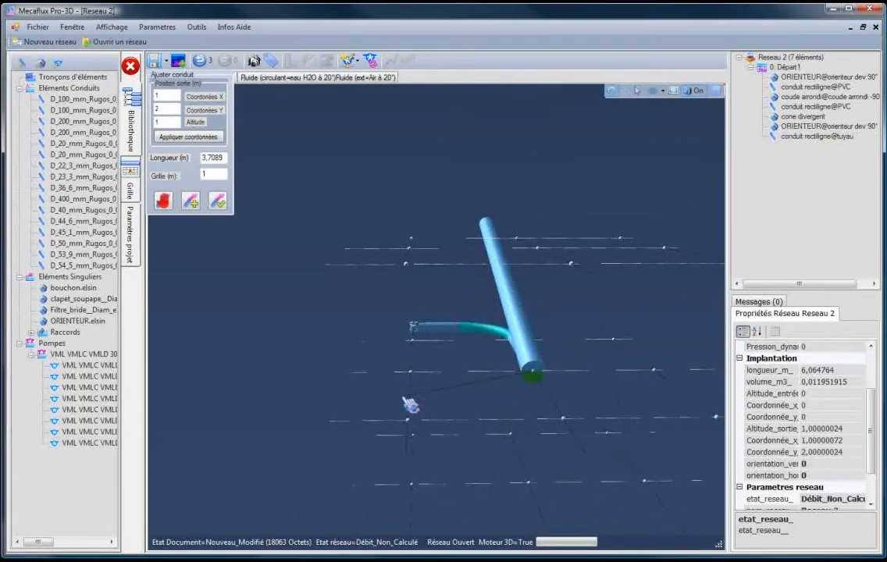
{"action": "left_click", "coordinate": [410, 375]}
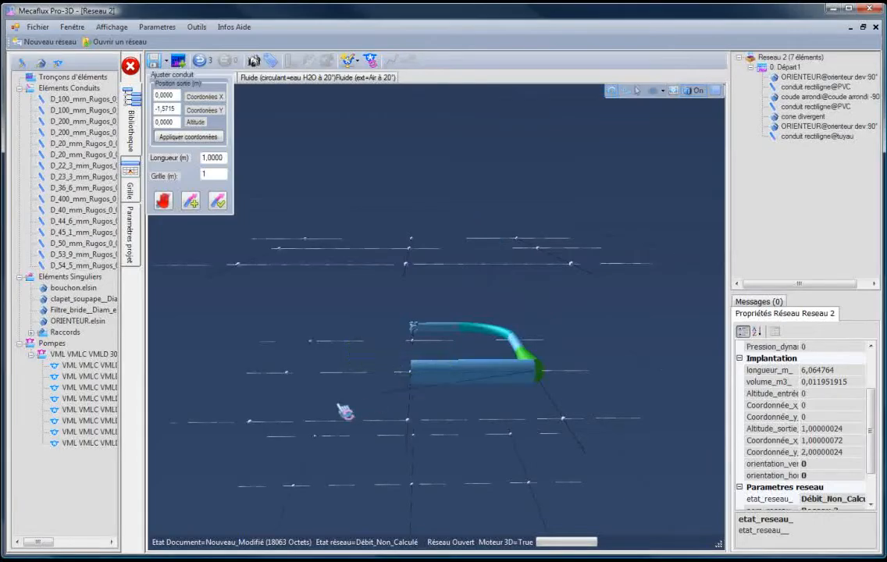
{"action": "left_click_drag", "start_coordinate": [345, 411], "coordinate": [332, 359]}
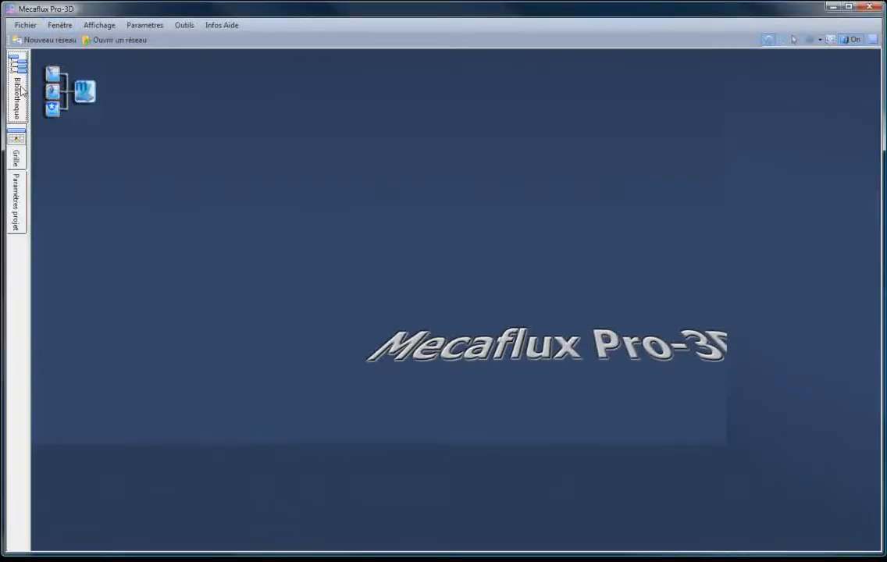
- Place a 1 m long 100 mm PVC conduit in an empty network, with its outlet at X 0, Y -1, altitude 0, and validate it
{"action": "left_click", "coordinate": [20, 91]}
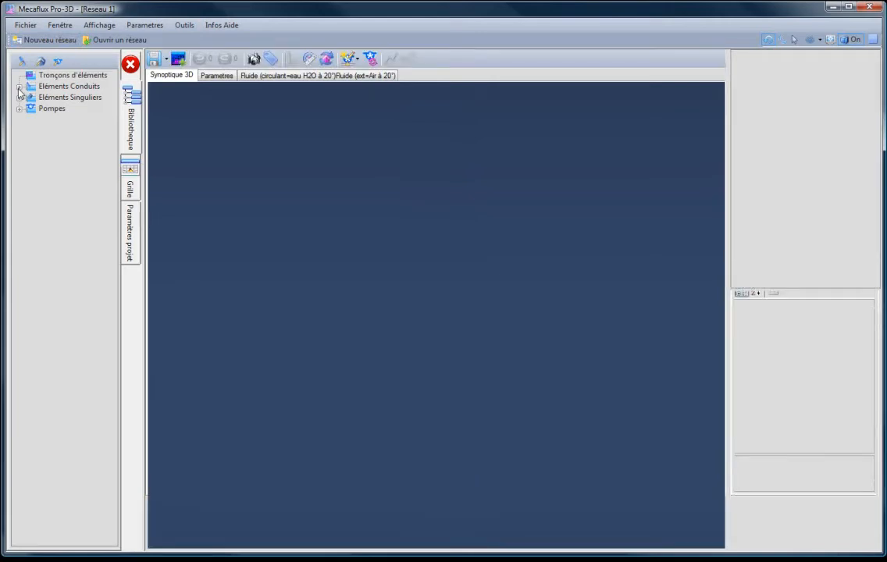
{"action": "left_click", "coordinate": [20, 98]}
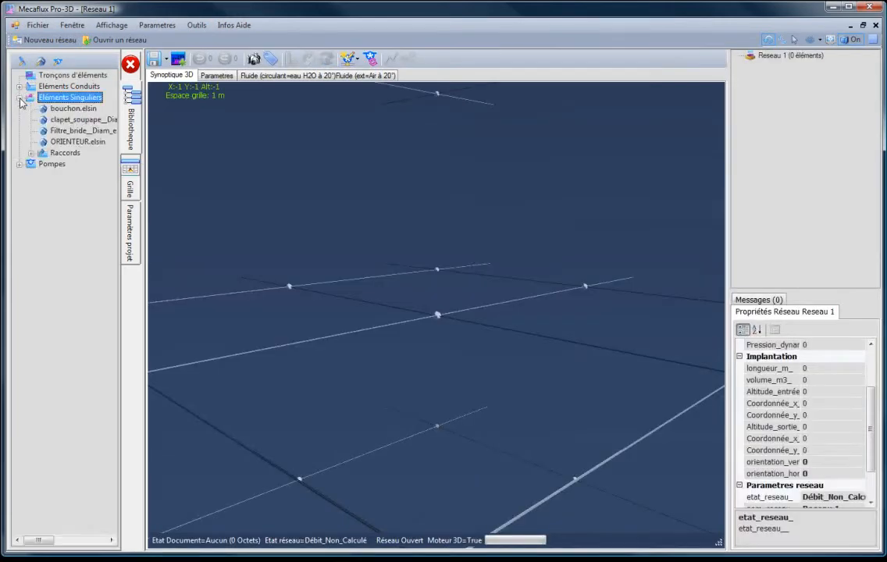
{"action": "left_click", "coordinate": [19, 87]}
{"action": "left_click_drag", "start_coordinate": [67, 103], "coordinate": [510, 340]}
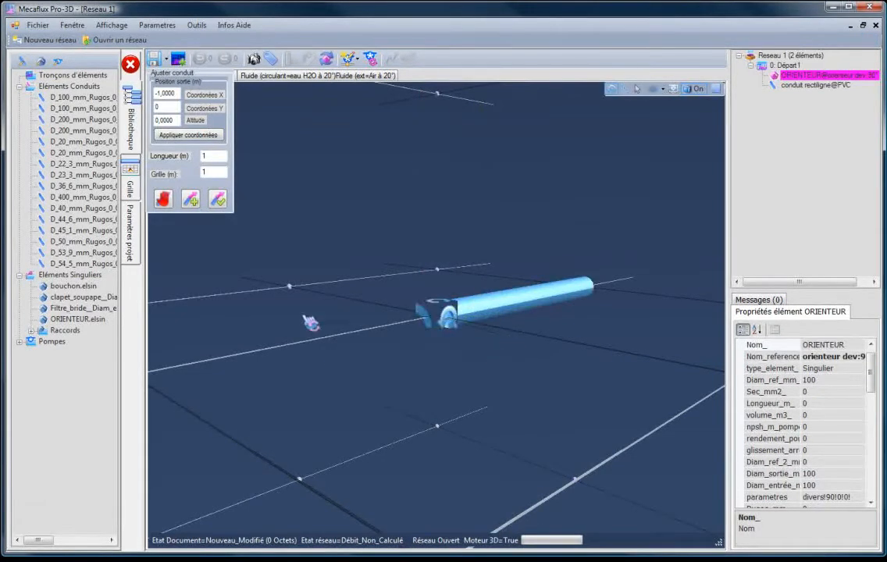
{"action": "left_click_drag", "start_coordinate": [299, 297], "coordinate": [225, 262]}
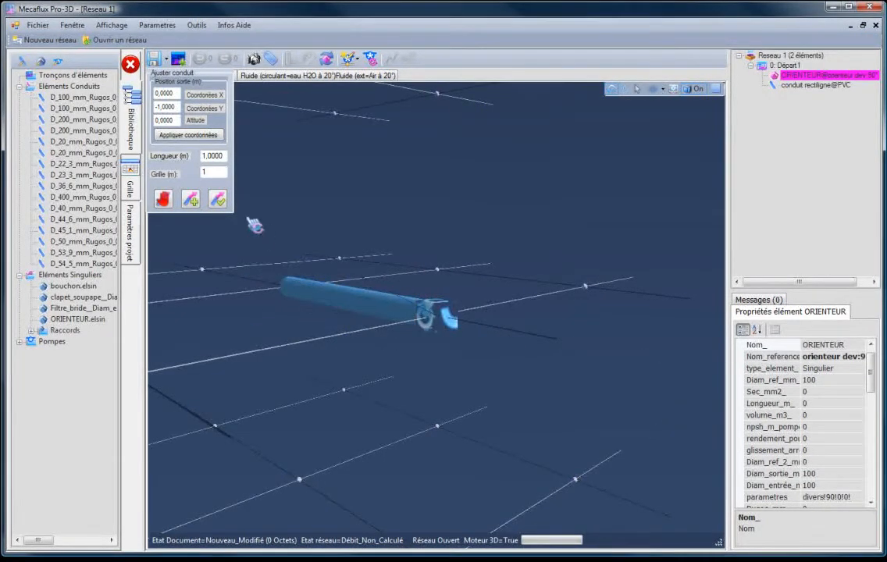
{"action": "left_click", "coordinate": [218, 201]}
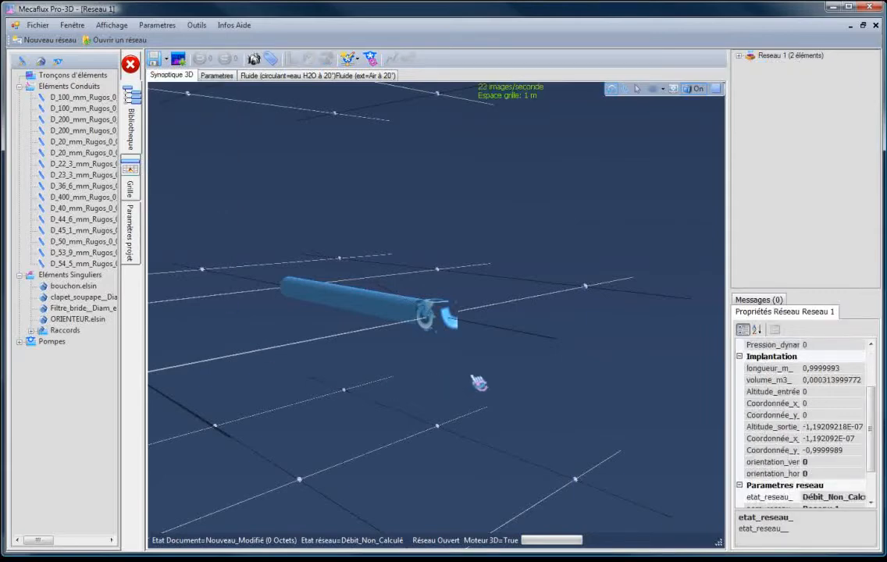
- Create a 135° separation fitting at the free end of the PVC conduit
{"action": "left_click_drag", "start_coordinate": [478, 382], "coordinate": [256, 395]}
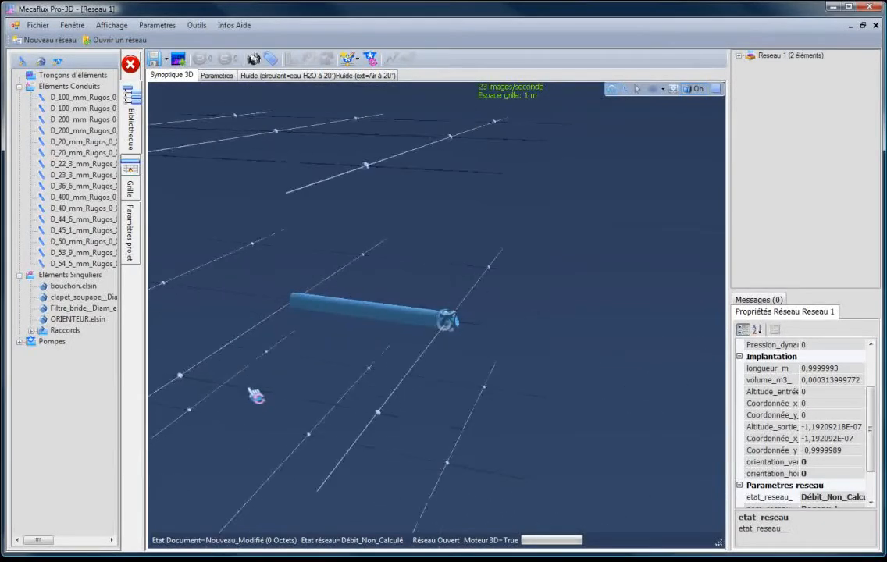
{"action": "left_click", "coordinate": [320, 305]}
{"action": "right_click", "coordinate": [321, 309]}
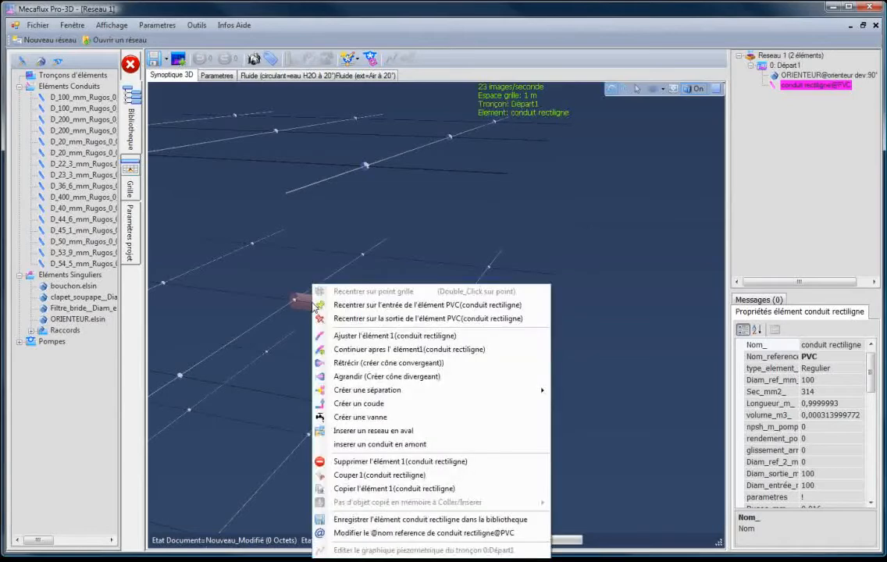
{"action": "mouse_move", "coordinate": [344, 391]}
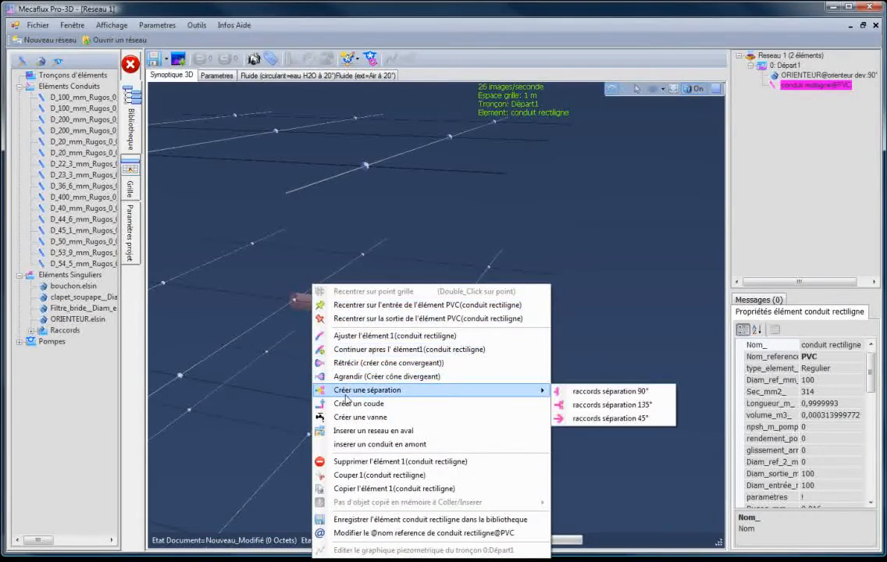
{"action": "left_click", "coordinate": [588, 405]}
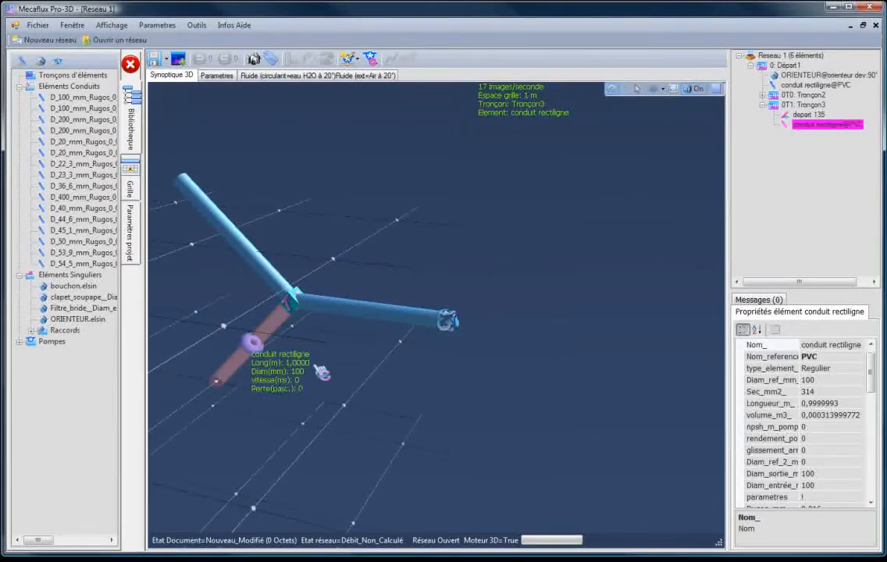
- Examine the 135° separation from several angles, selecting each conduit in turn to locate its section in the network tree
{"action": "left_click_drag", "start_coordinate": [322, 374], "coordinate": [439, 352]}
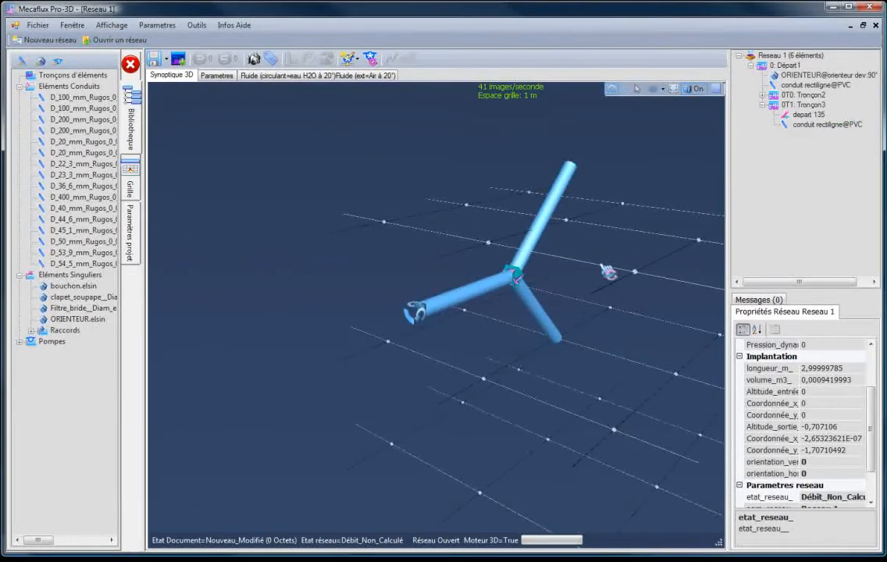
{"action": "scroll", "coordinate": [605, 267], "scroll_direction": "up", "scroll_amount": 5}
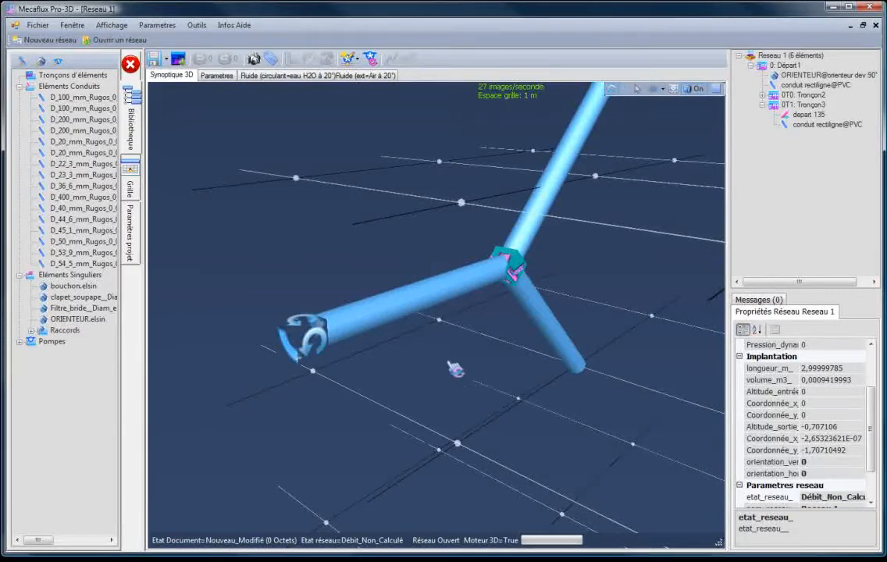
{"action": "left_click", "coordinate": [463, 296]}
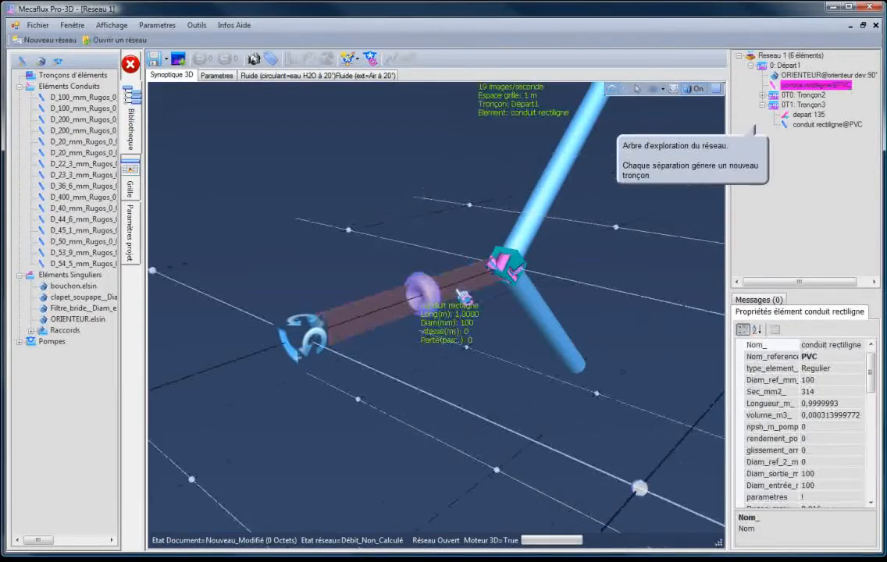
{"action": "left_click", "coordinate": [552, 202]}
{"action": "left_click", "coordinate": [539, 317]}
{"action": "left_click_drag", "start_coordinate": [458, 348], "coordinate": [527, 348]}
{"action": "scroll", "coordinate": [322, 353], "scroll_direction": "down", "scroll_amount": 3}
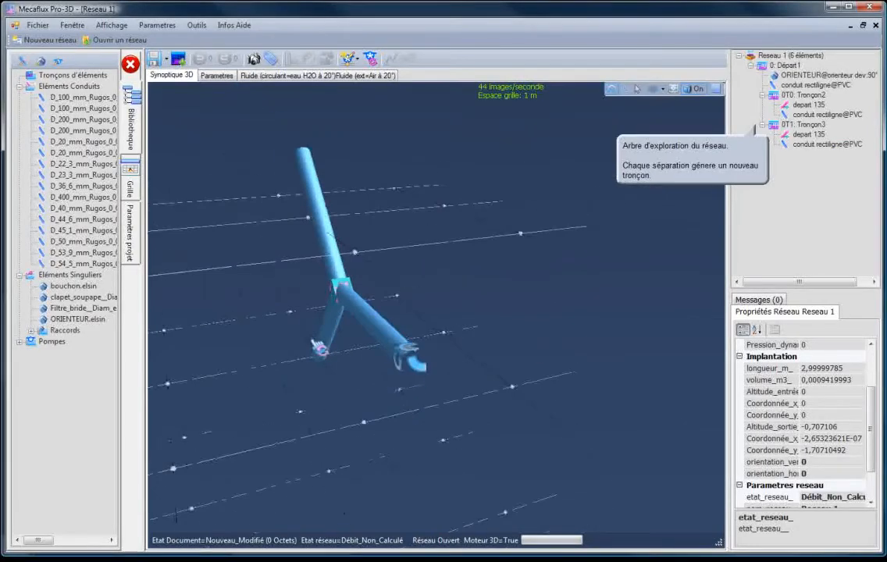
{"action": "left_click_drag", "start_coordinate": [350, 387], "coordinate": [361, 385]}
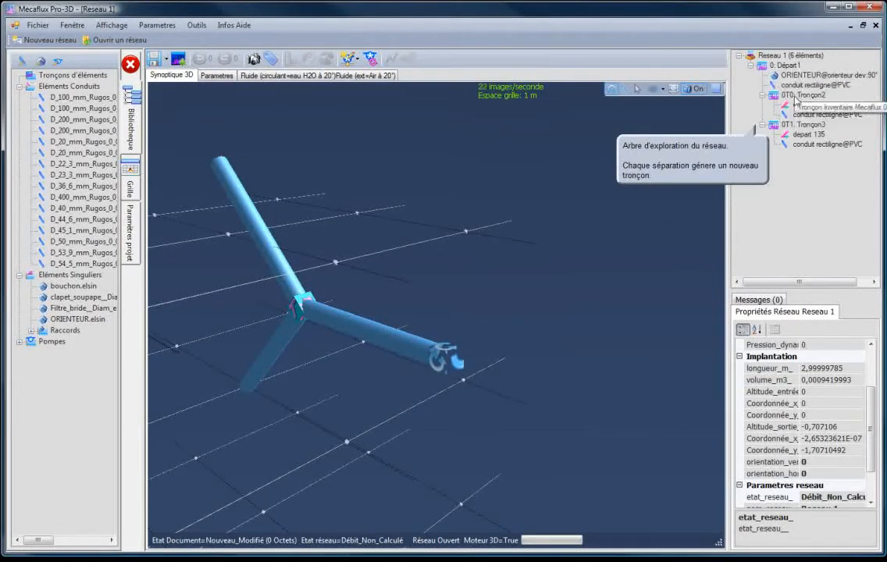
- Examine how the 135° separation links its two depart 135 elements in the network tree, selecting the fitting, its conduits and its tree entries
{"action": "mouse_move", "coordinate": [798, 121]}
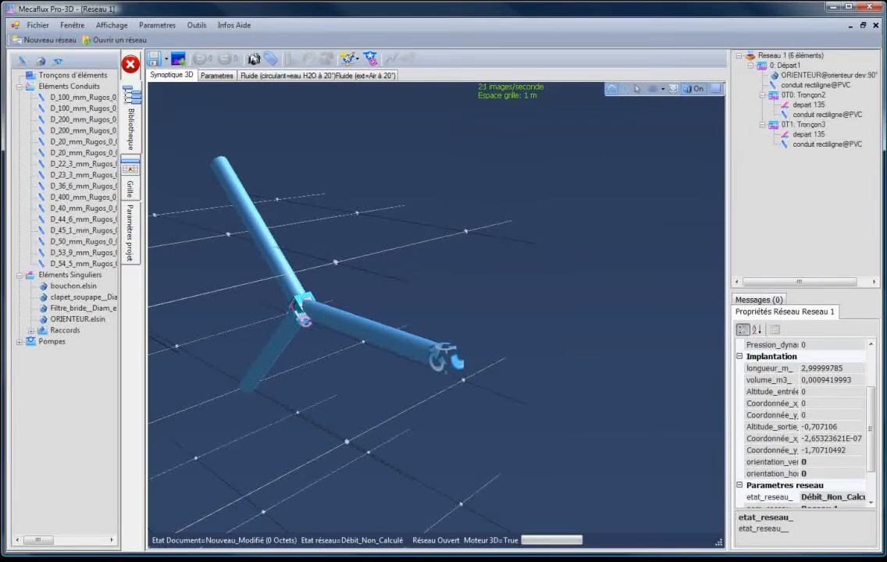
{"action": "left_click", "coordinate": [302, 307]}
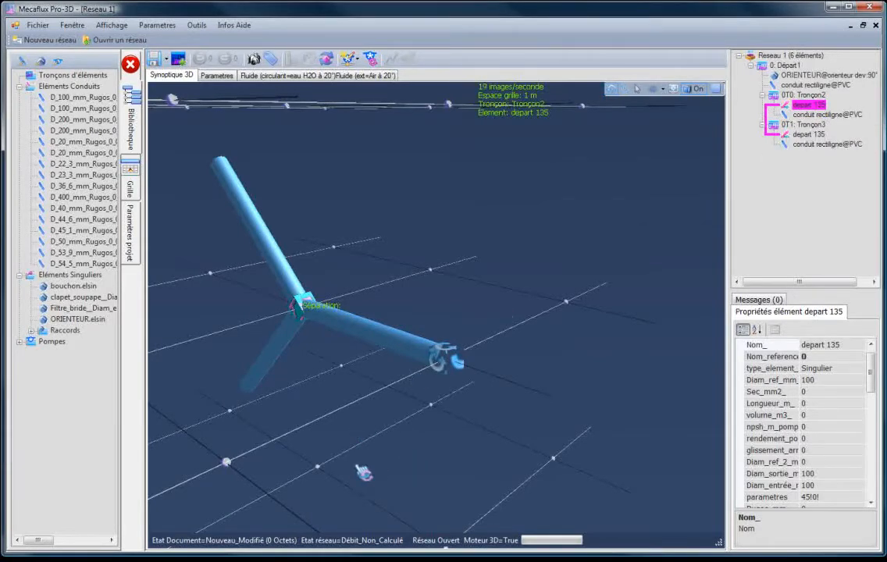
{"action": "left_click", "coordinate": [260, 230]}
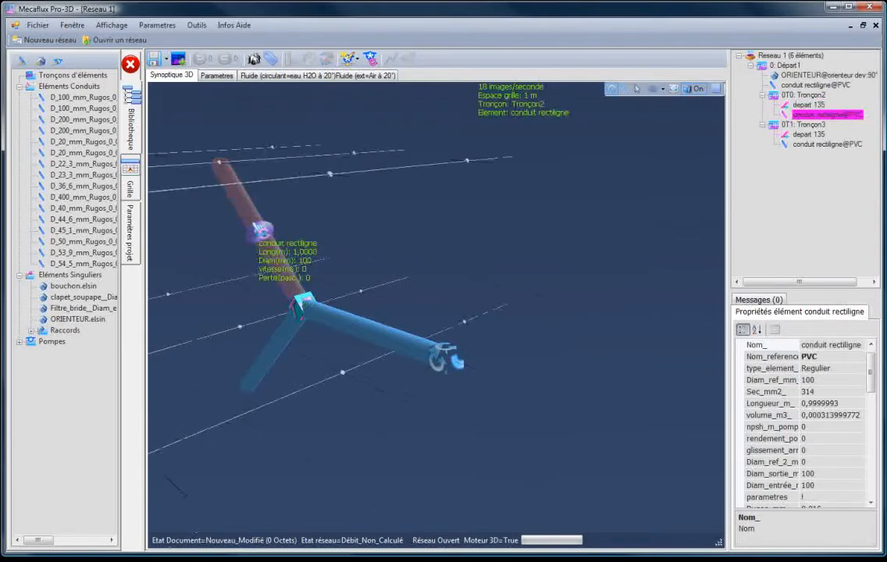
{"action": "left_click", "coordinate": [273, 372]}
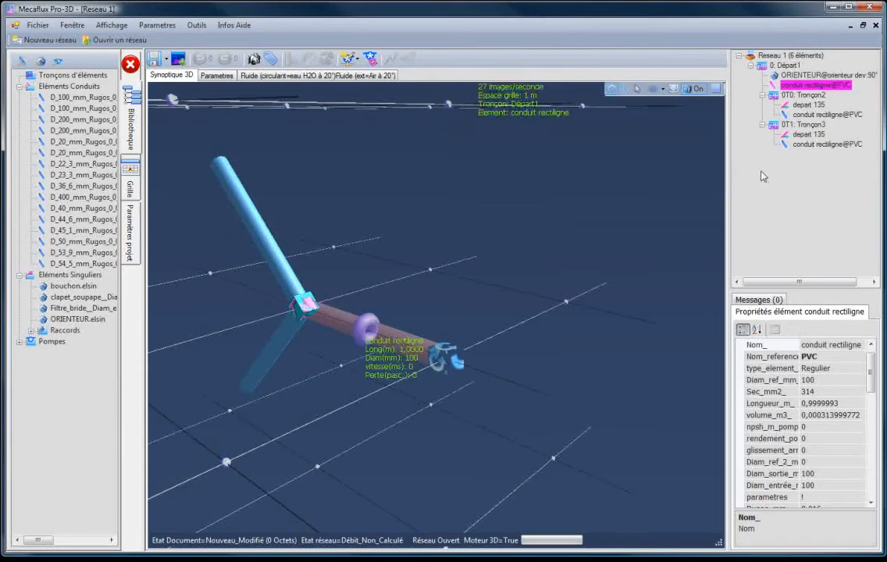
{"action": "left_click", "coordinate": [805, 136]}
{"action": "left_click", "coordinate": [808, 104]}
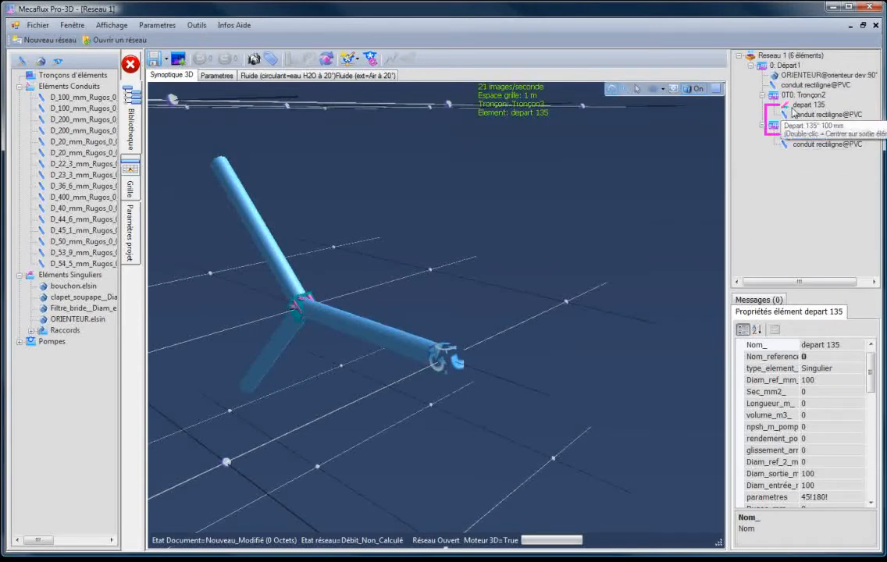
{"action": "left_click", "coordinate": [795, 137]}
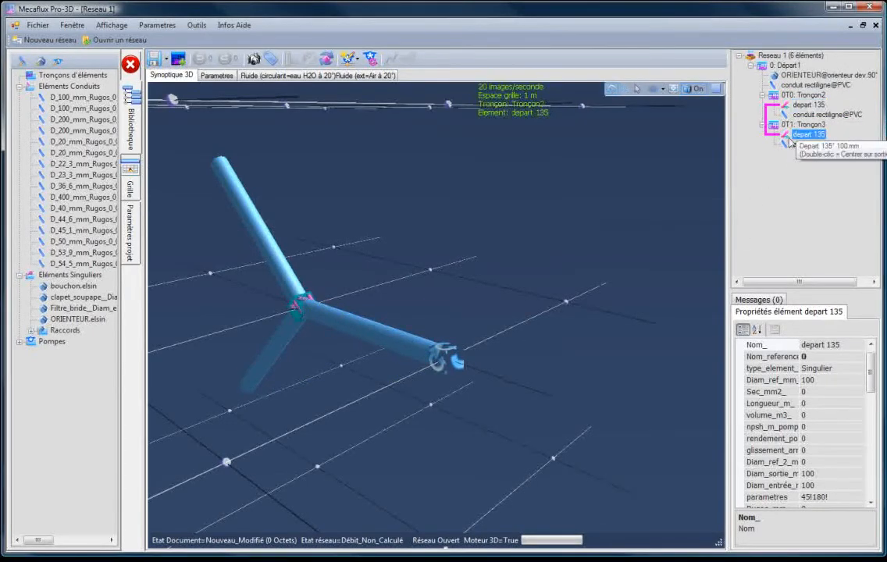
{"action": "left_click_drag", "start_coordinate": [373, 424], "coordinate": [390, 394]}
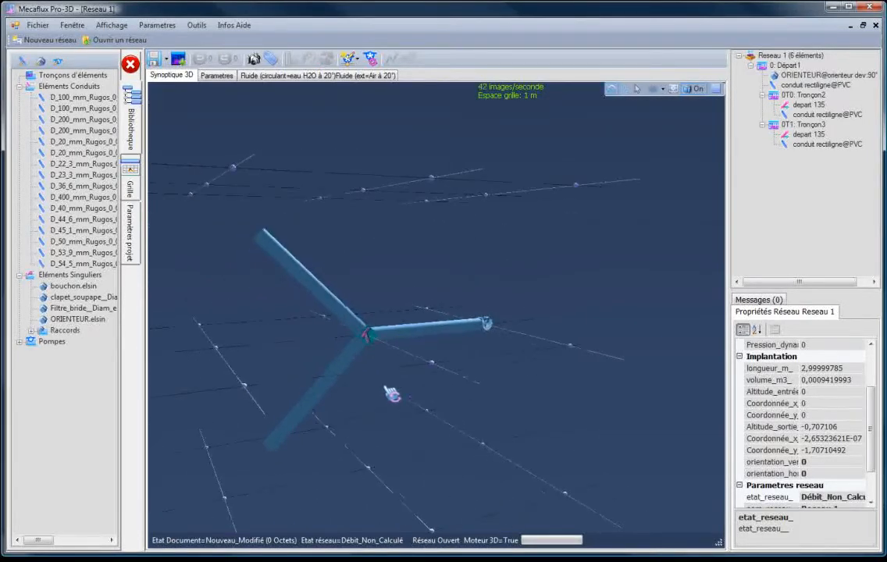
{"action": "left_click", "coordinate": [352, 367]}
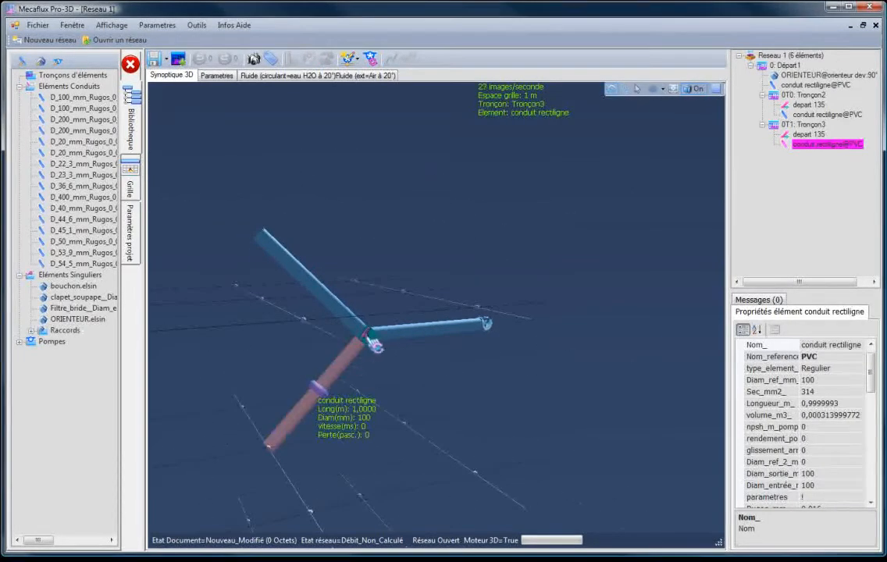
{"action": "left_click", "coordinate": [371, 339]}
{"action": "left_click", "coordinate": [809, 105]}
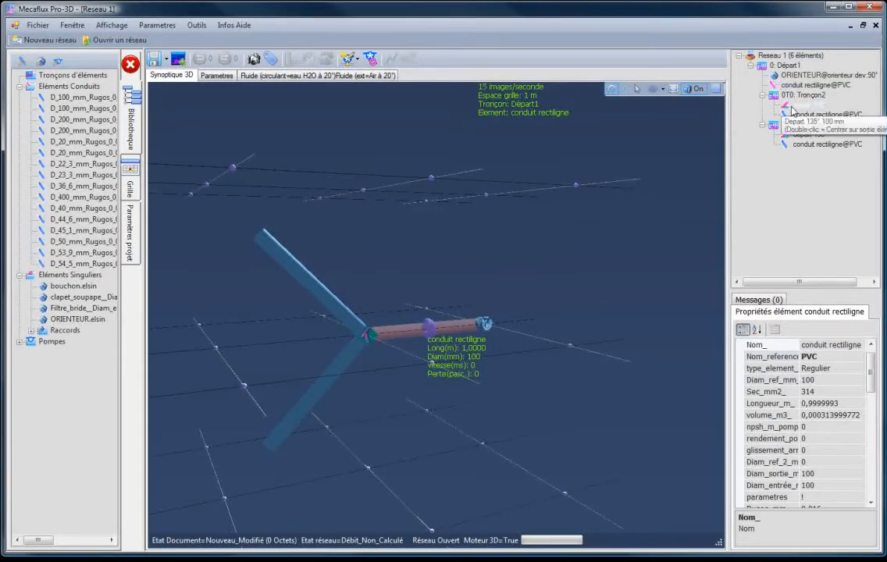
- Adjust the upper branch conduit of Tronçon2 so its outlet sits at X 1, Y -1, altitude 0, and validate it
{"action": "left_click_drag", "start_coordinate": [458, 369], "coordinate": [277, 358]}
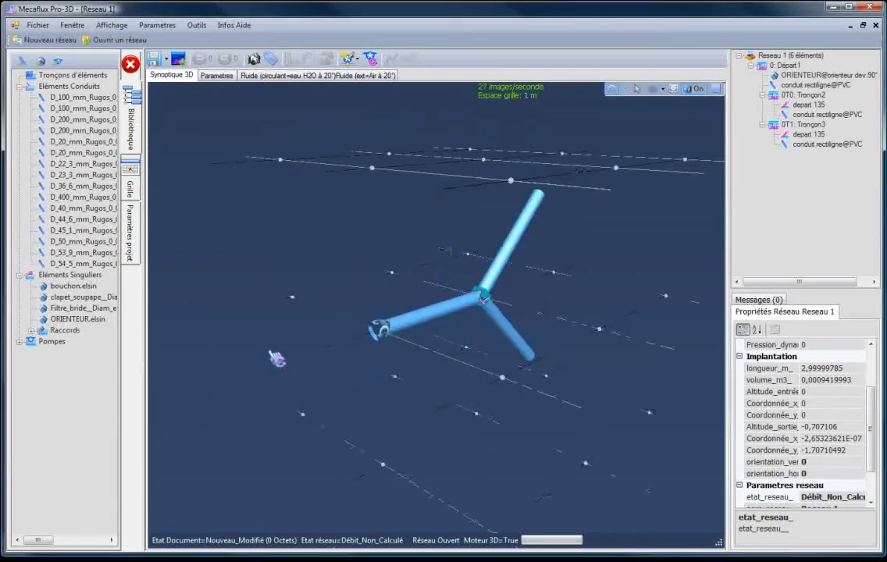
{"action": "left_click", "coordinate": [516, 254]}
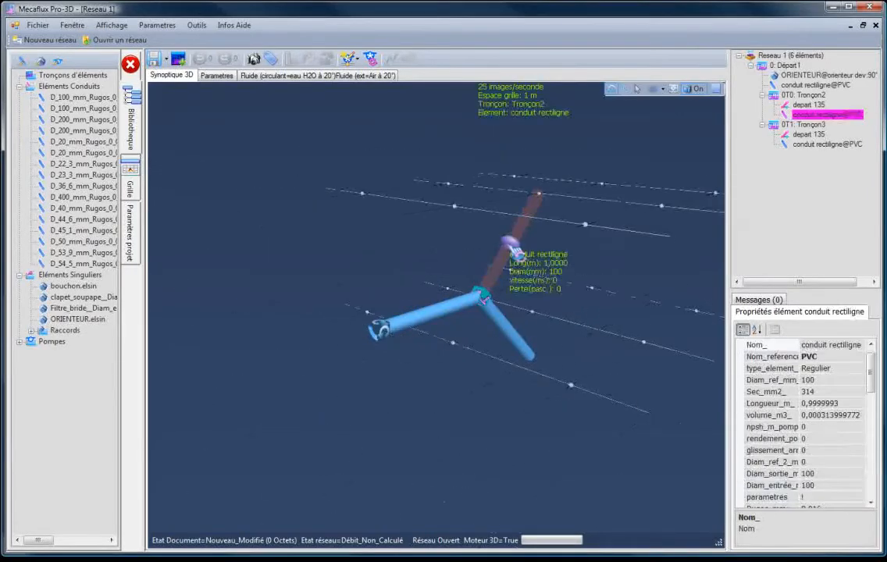
{"action": "right_click", "coordinate": [511, 260]}
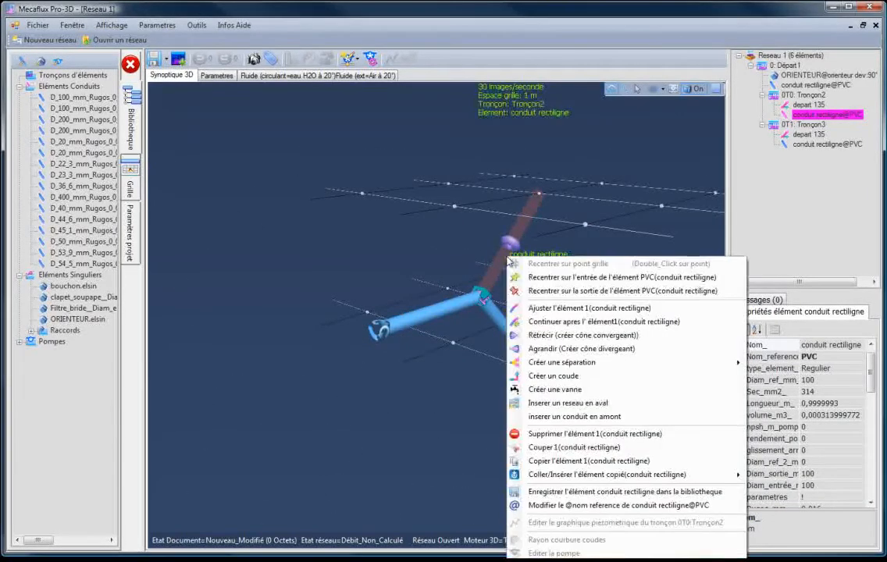
{"action": "left_click", "coordinate": [553, 309]}
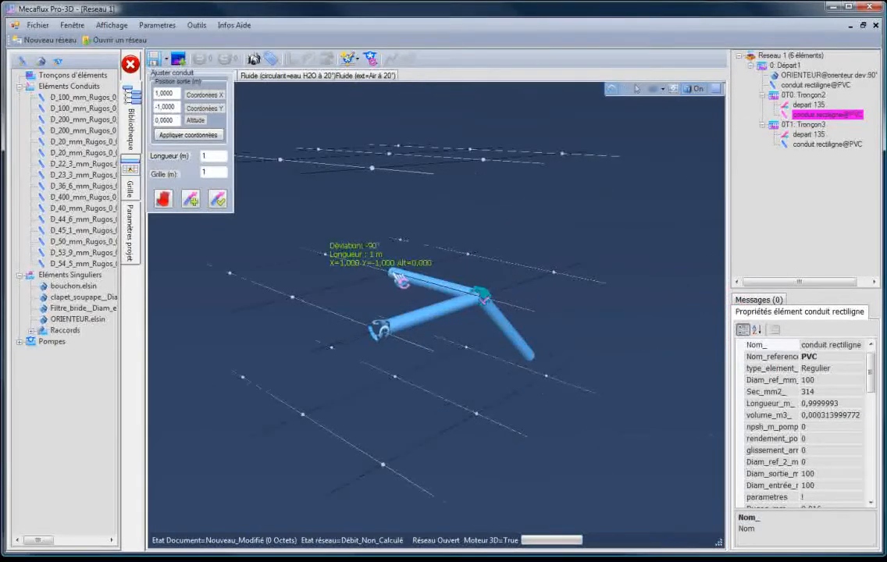
{"action": "left_click", "coordinate": [217, 200]}
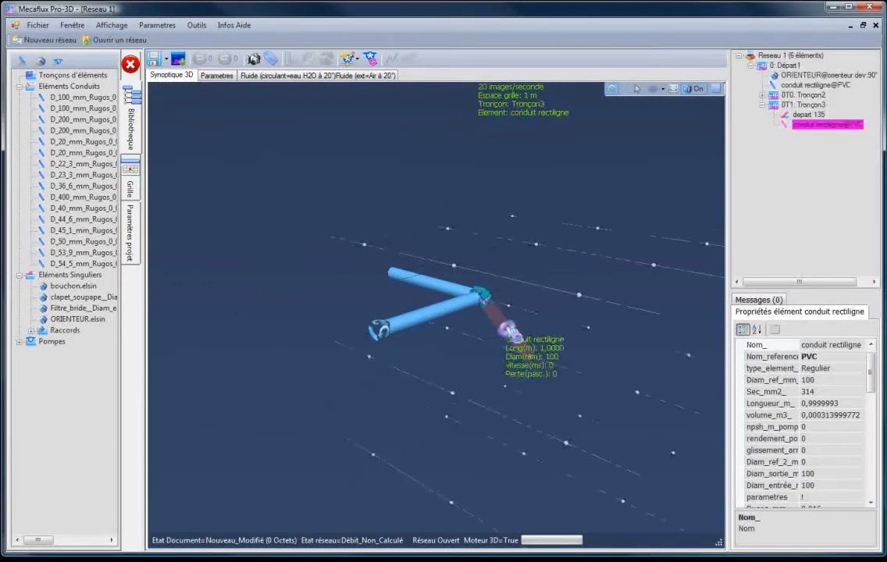
- Adjust the Tronçon3 branch conduit so its outlet sits at X 0, Y -2, altitude 0, in line with the inlet conduit, and validate it
{"action": "right_click", "coordinate": [506, 334]}
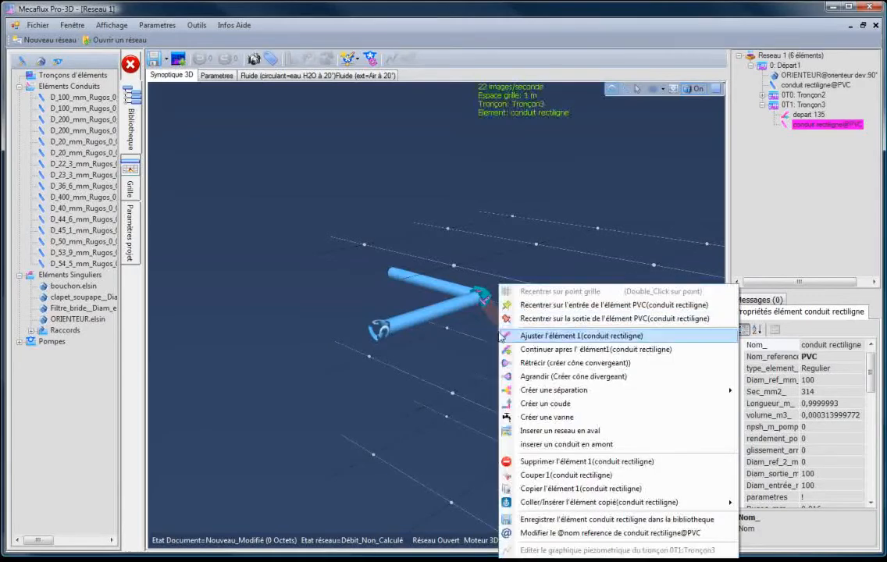
{"action": "left_click", "coordinate": [556, 336]}
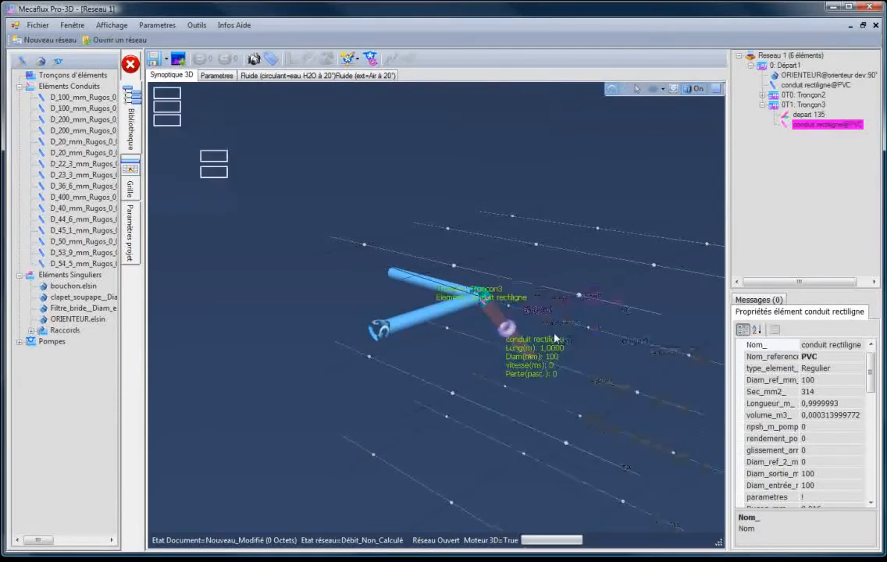
{"action": "left_click", "coordinate": [554, 273]}
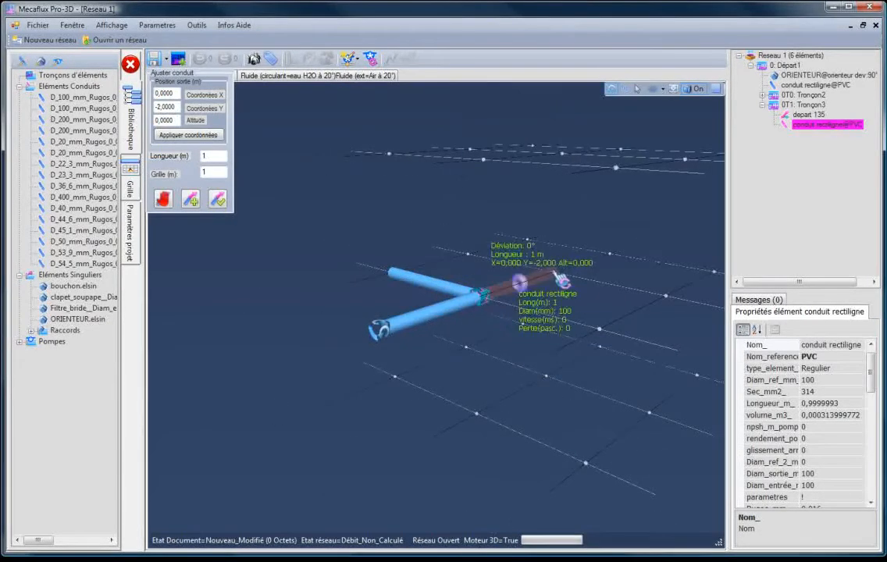
{"action": "left_click", "coordinate": [218, 200]}
- Examine the recalculated separation up close, matching the straight-through and side branch conduits with their fitting elements in the network tree
{"action": "left_click_drag", "start_coordinate": [510, 352], "coordinate": [474, 393]}
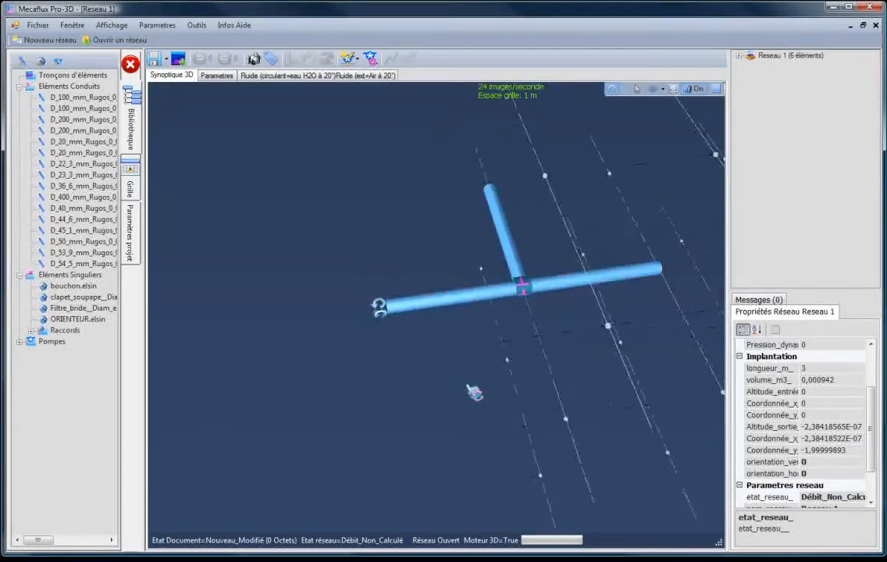
{"action": "scroll", "coordinate": [622, 251], "scroll_direction": "up", "scroll_amount": 8}
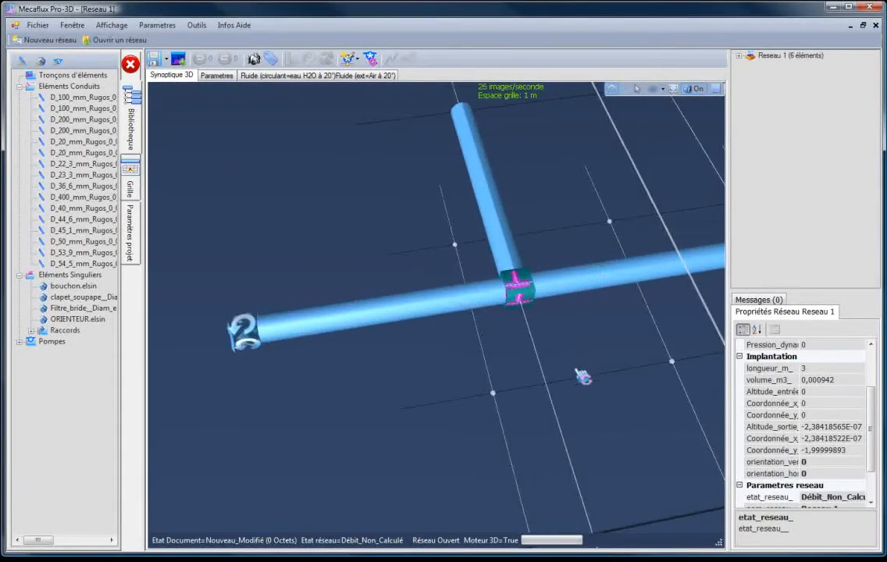
{"action": "left_click_drag", "start_coordinate": [582, 377], "coordinate": [594, 366]}
{"action": "left_click", "coordinate": [559, 243]}
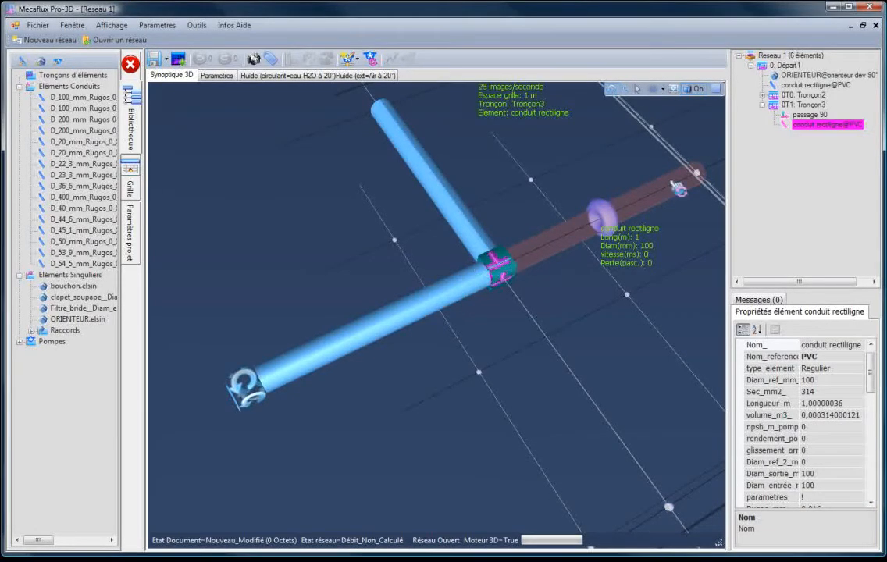
{"action": "left_click", "coordinate": [804, 115]}
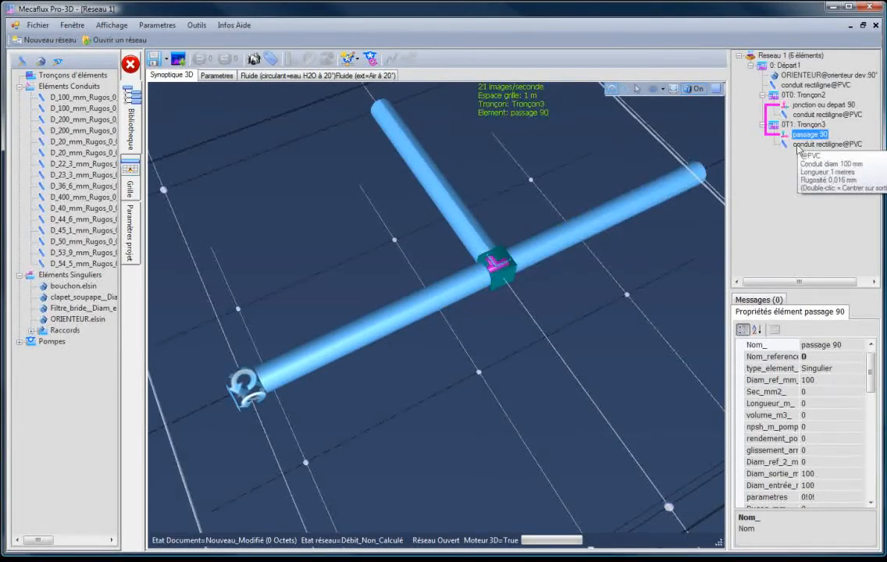
{"action": "left_click", "coordinate": [798, 146]}
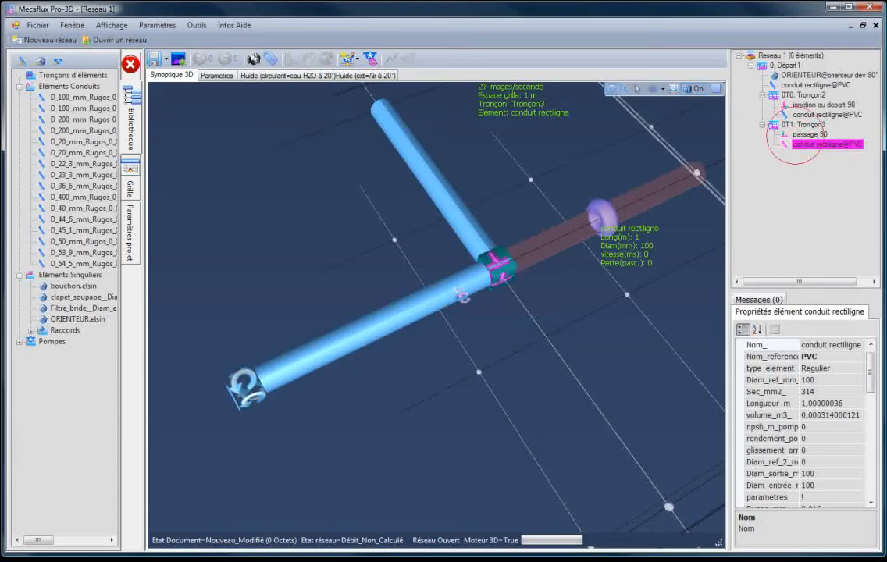
{"action": "scroll", "coordinate": [512, 268], "scroll_direction": "up", "scroll_amount": 5}
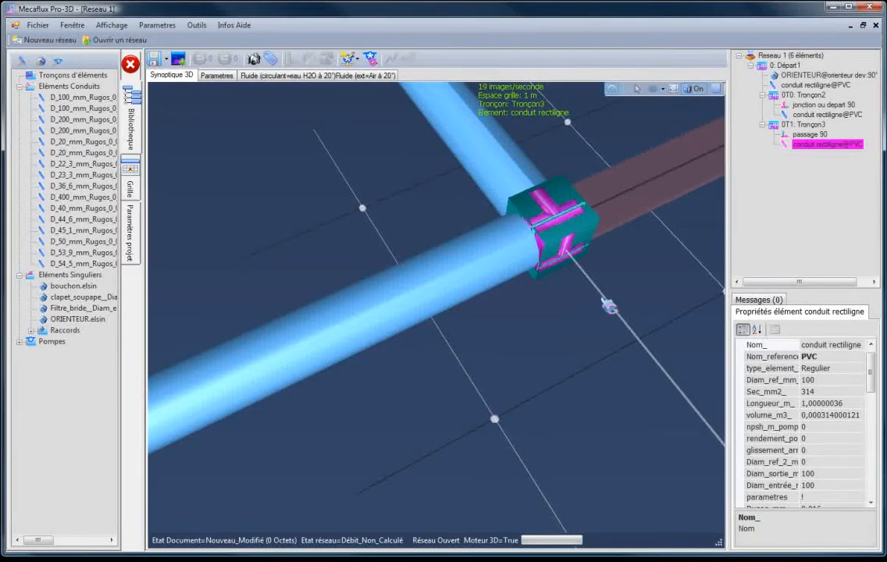
{"action": "left_click_drag", "start_coordinate": [608, 348], "coordinate": [617, 294]}
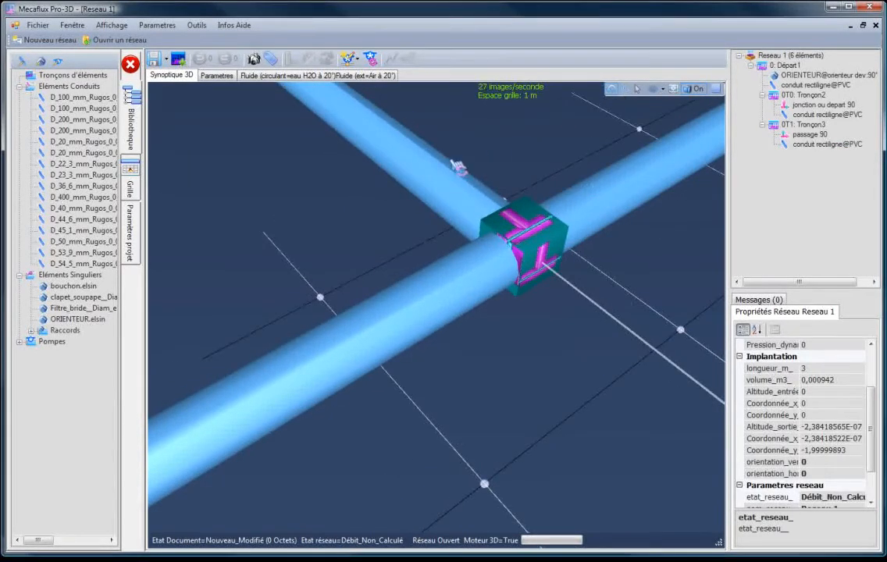
{"action": "left_click_drag", "start_coordinate": [460, 167], "coordinate": [440, 182]}
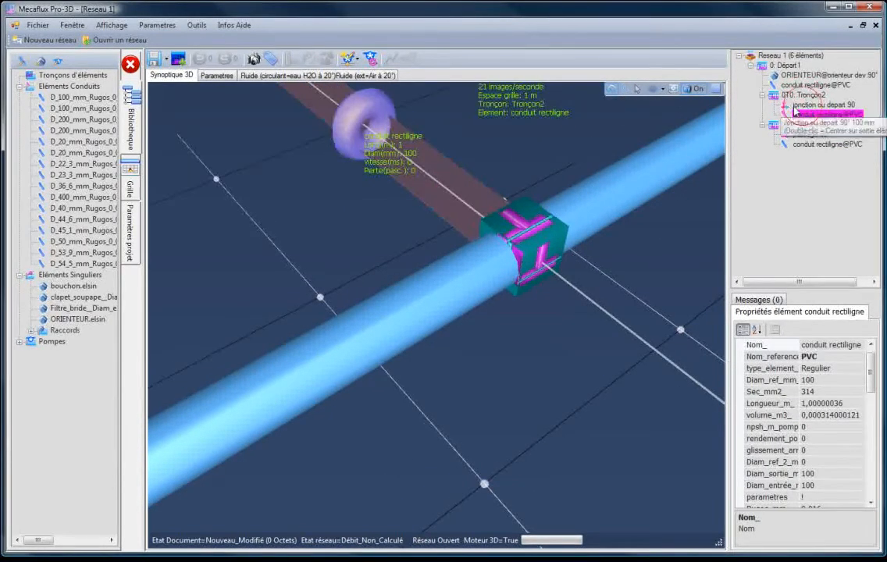
{"action": "left_click", "coordinate": [796, 105]}
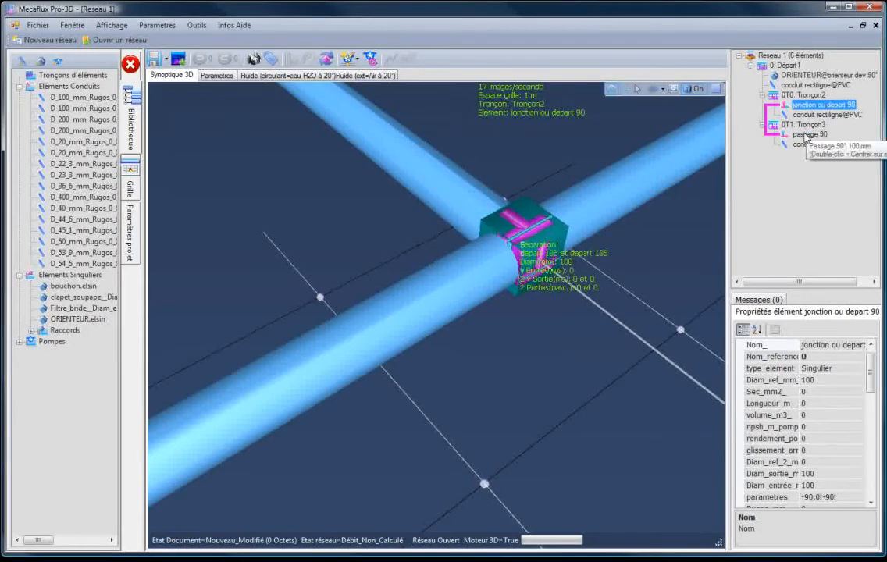
- Adjust the straight-through Tronçon3 conduit to stand vertically, with its outlet at X 0, Y -1, altitude 1, and validate it
{"action": "left_click_drag", "start_coordinate": [665, 275], "coordinate": [408, 419]}
{"action": "left_click_drag", "start_coordinate": [332, 422], "coordinate": [313, 365]}
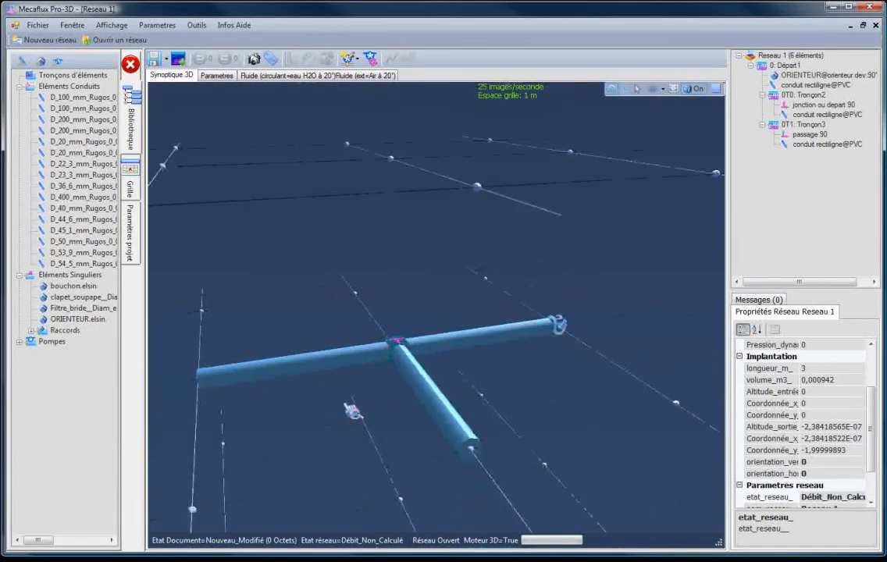
{"action": "left_click", "coordinate": [331, 365]}
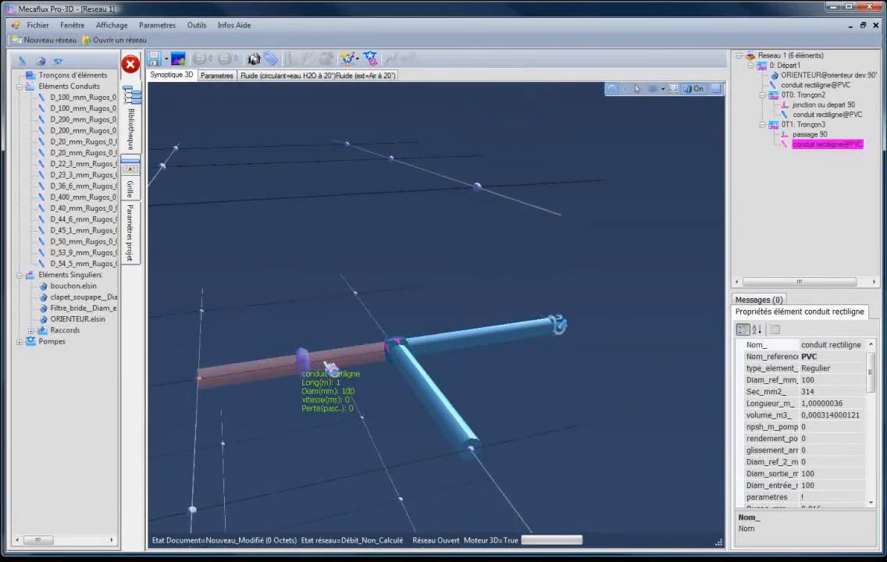
{"action": "right_click", "coordinate": [325, 361]}
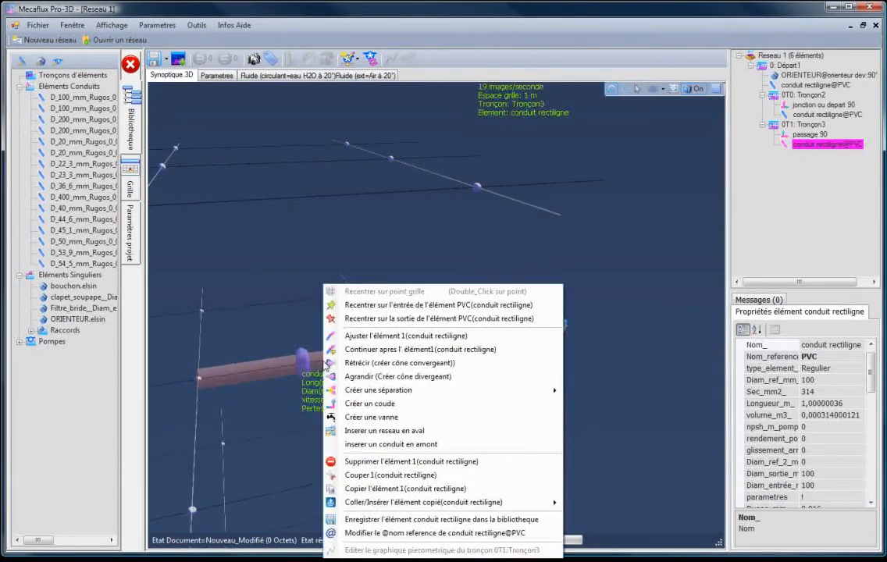
{"action": "left_click", "coordinate": [365, 338]}
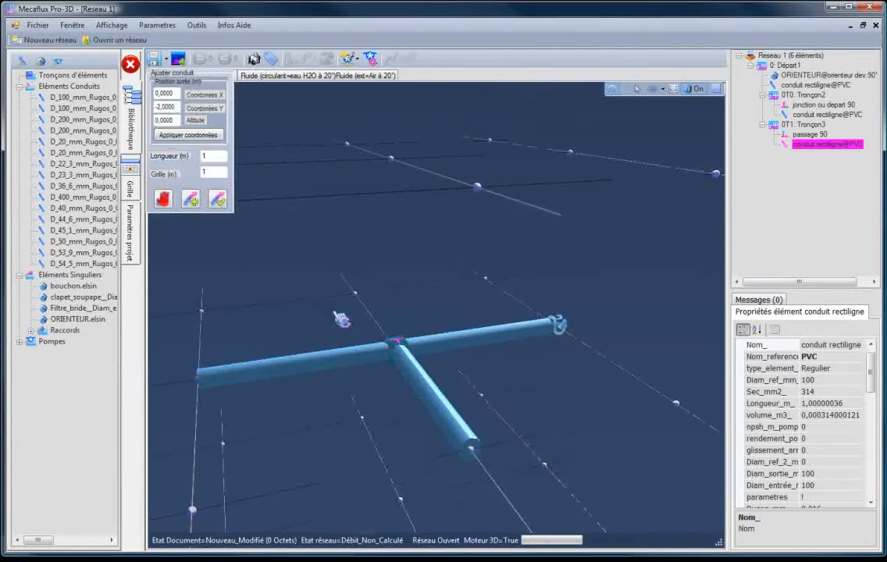
{"action": "left_click", "coordinate": [394, 162]}
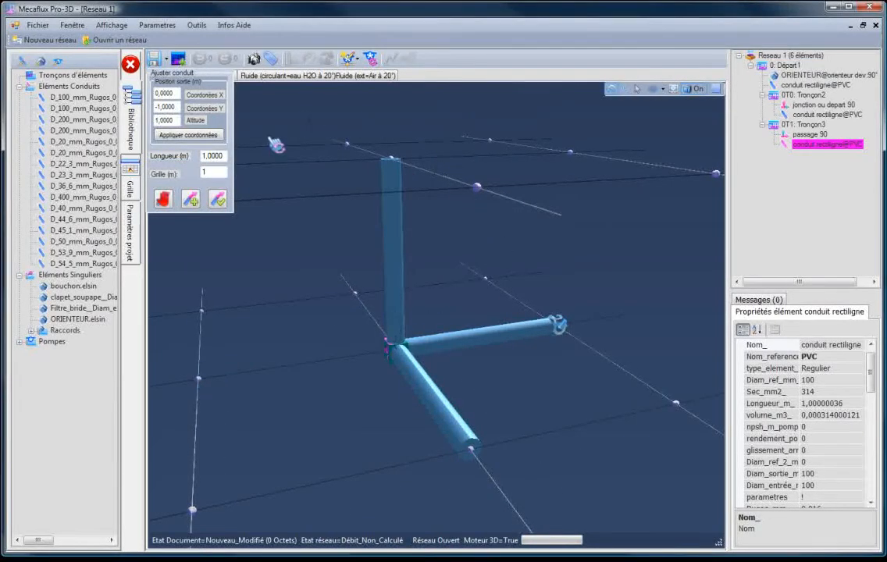
{"action": "left_click", "coordinate": [218, 203]}
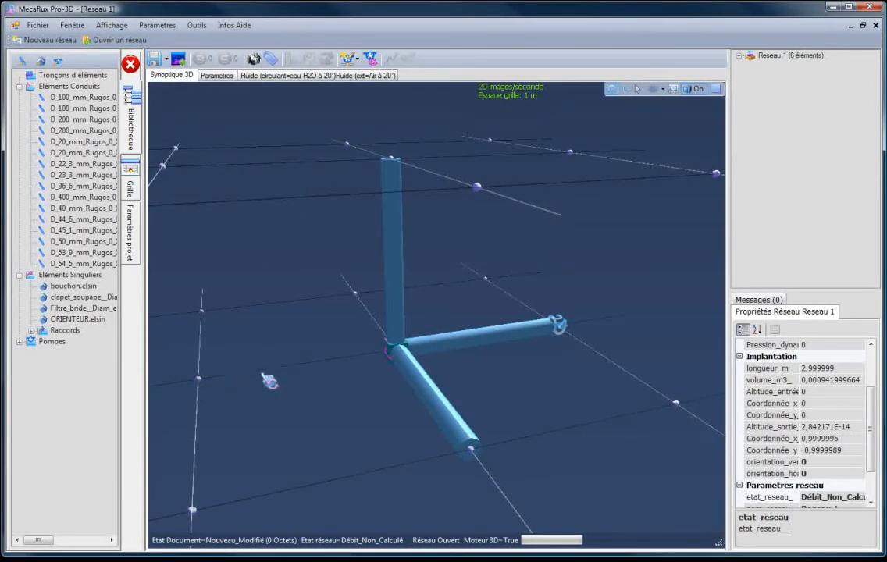
- Examine the separation with its vertical branch from several angles and check the fitting elements of both branches in the network tree
{"action": "left_click", "coordinate": [407, 324]}
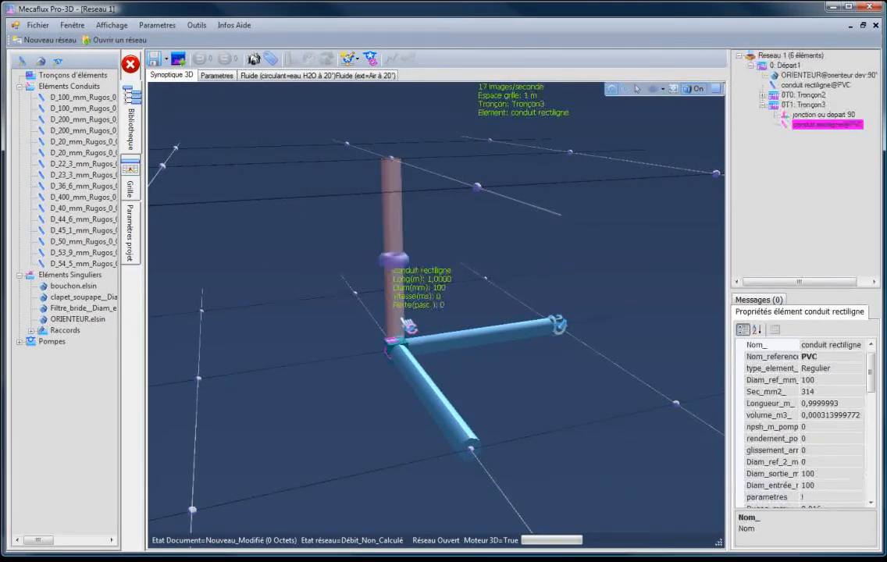
{"action": "left_click", "coordinate": [820, 114]}
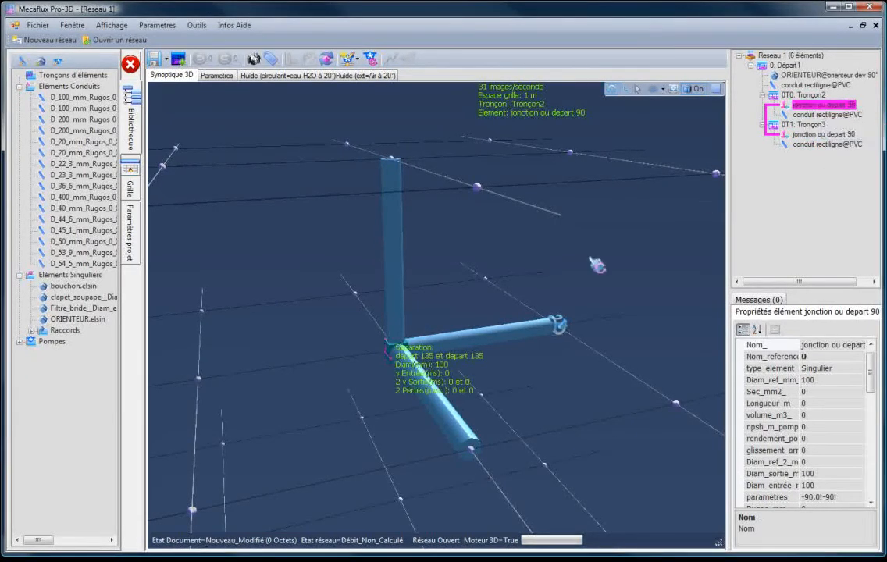
{"action": "left_click_drag", "start_coordinate": [390, 376], "coordinate": [324, 408]}
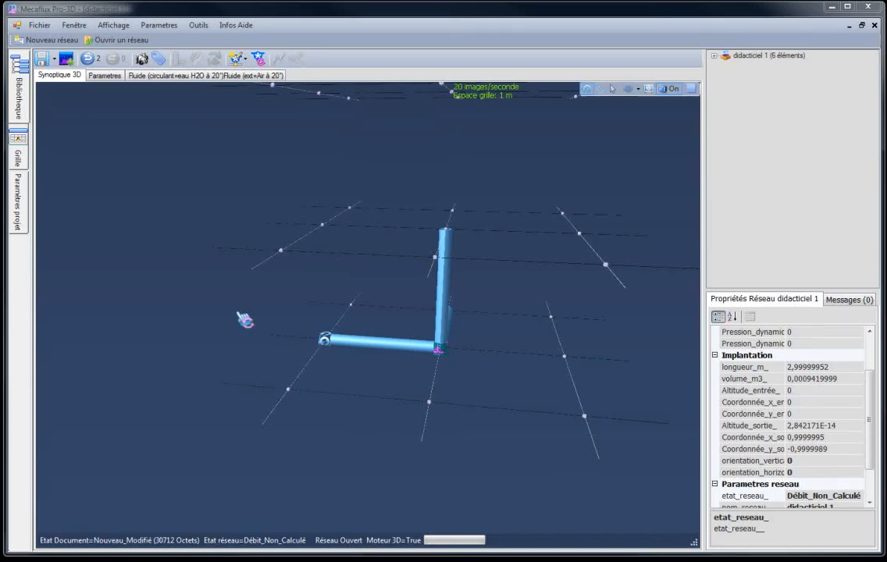
{"action": "left_click_drag", "start_coordinate": [269, 368], "coordinate": [381, 386]}
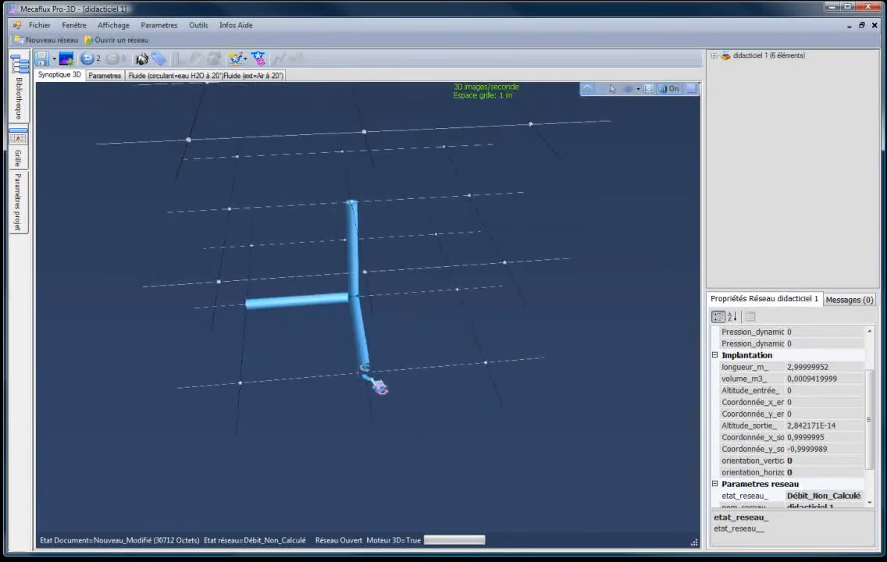
{"action": "left_click_drag", "start_coordinate": [318, 363], "coordinate": [404, 375]}
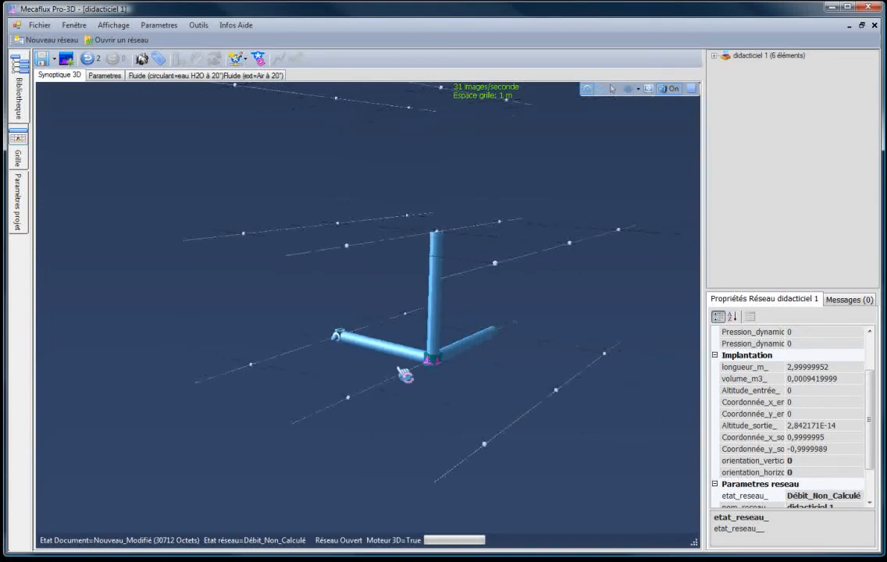